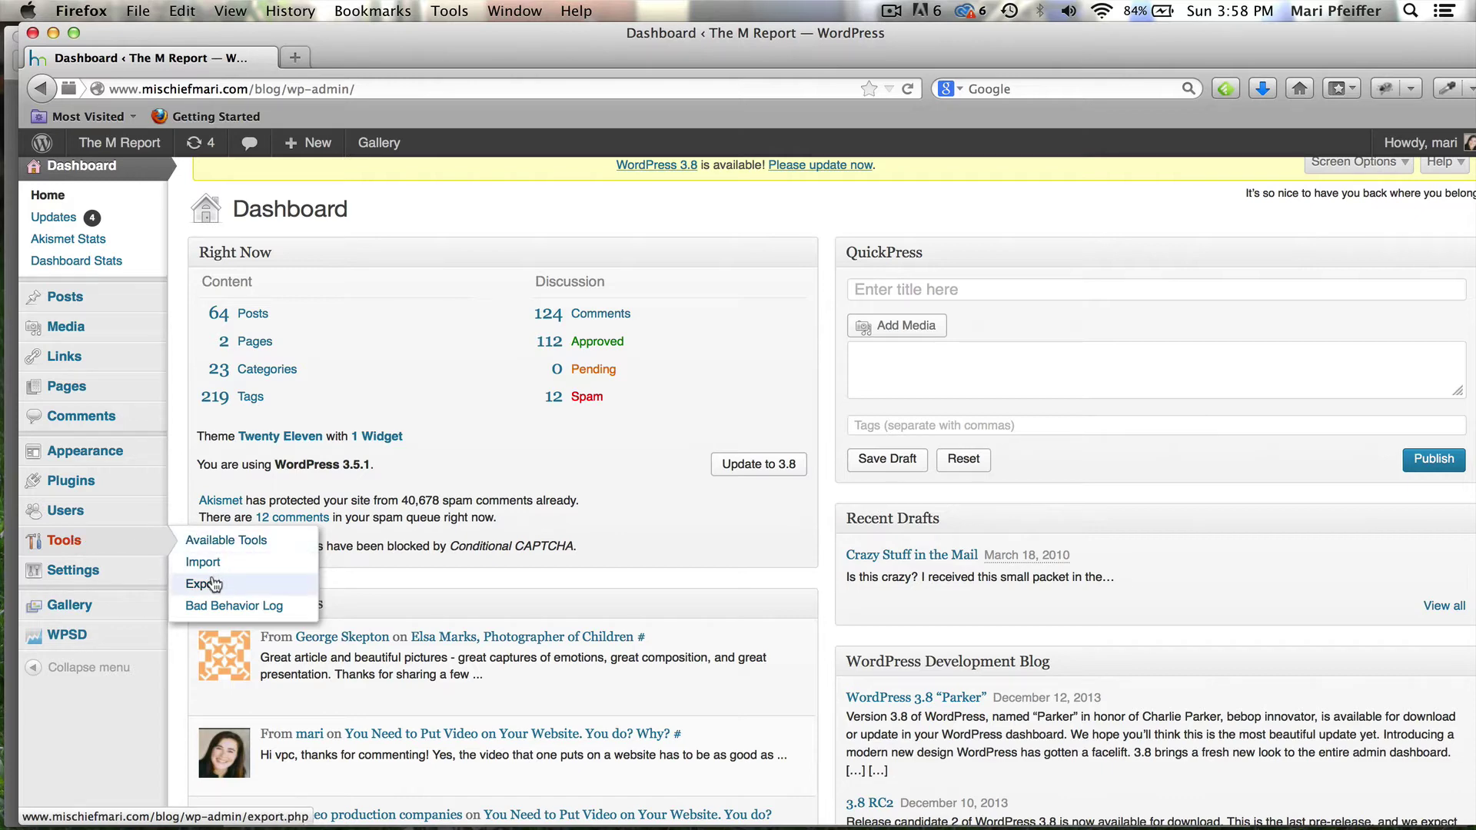
# Export all content of the WordPress blog and save the XML export file.
pyautogui.click(209, 587)
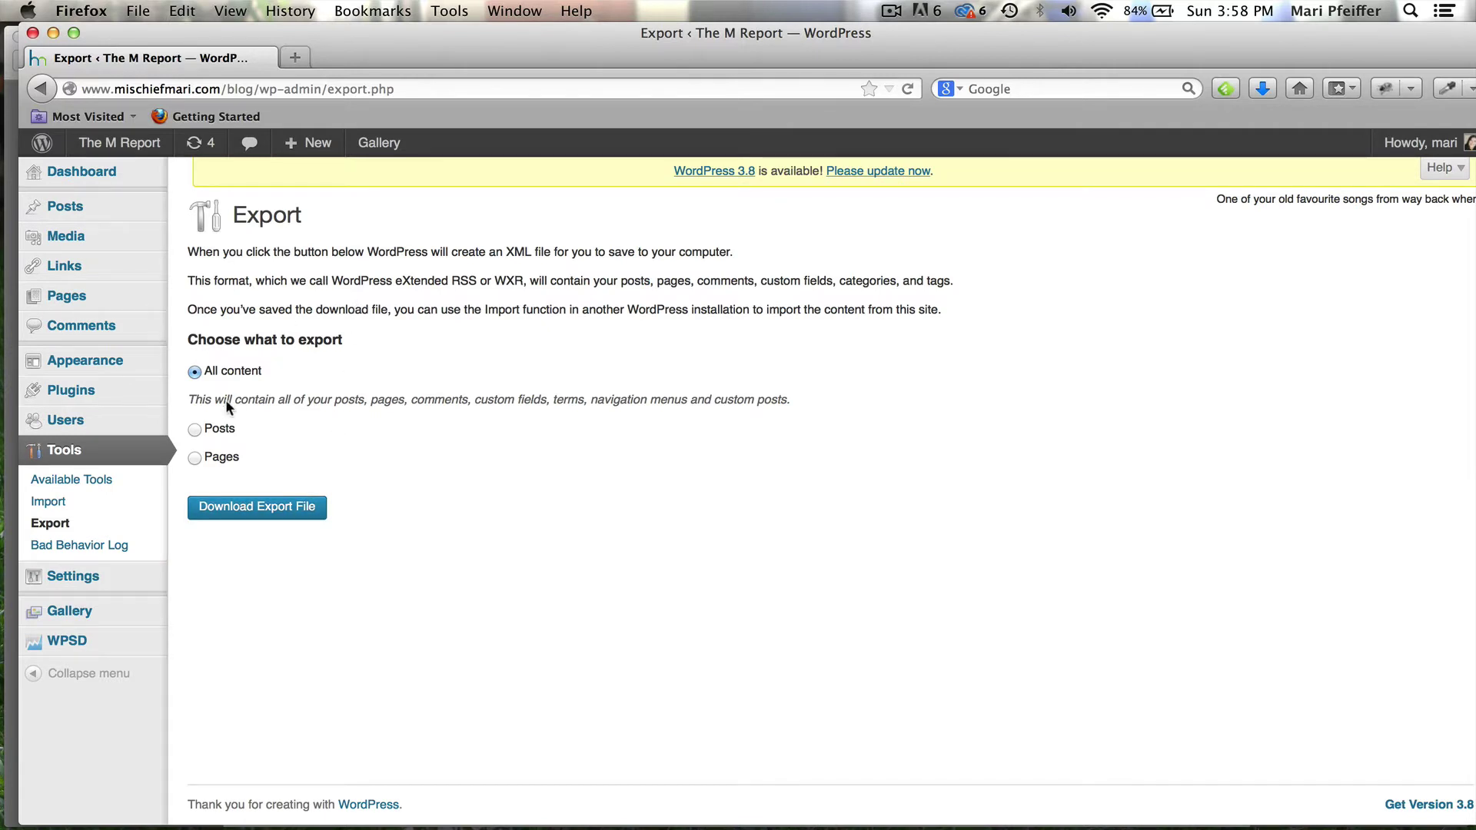
pyautogui.click(243, 513)
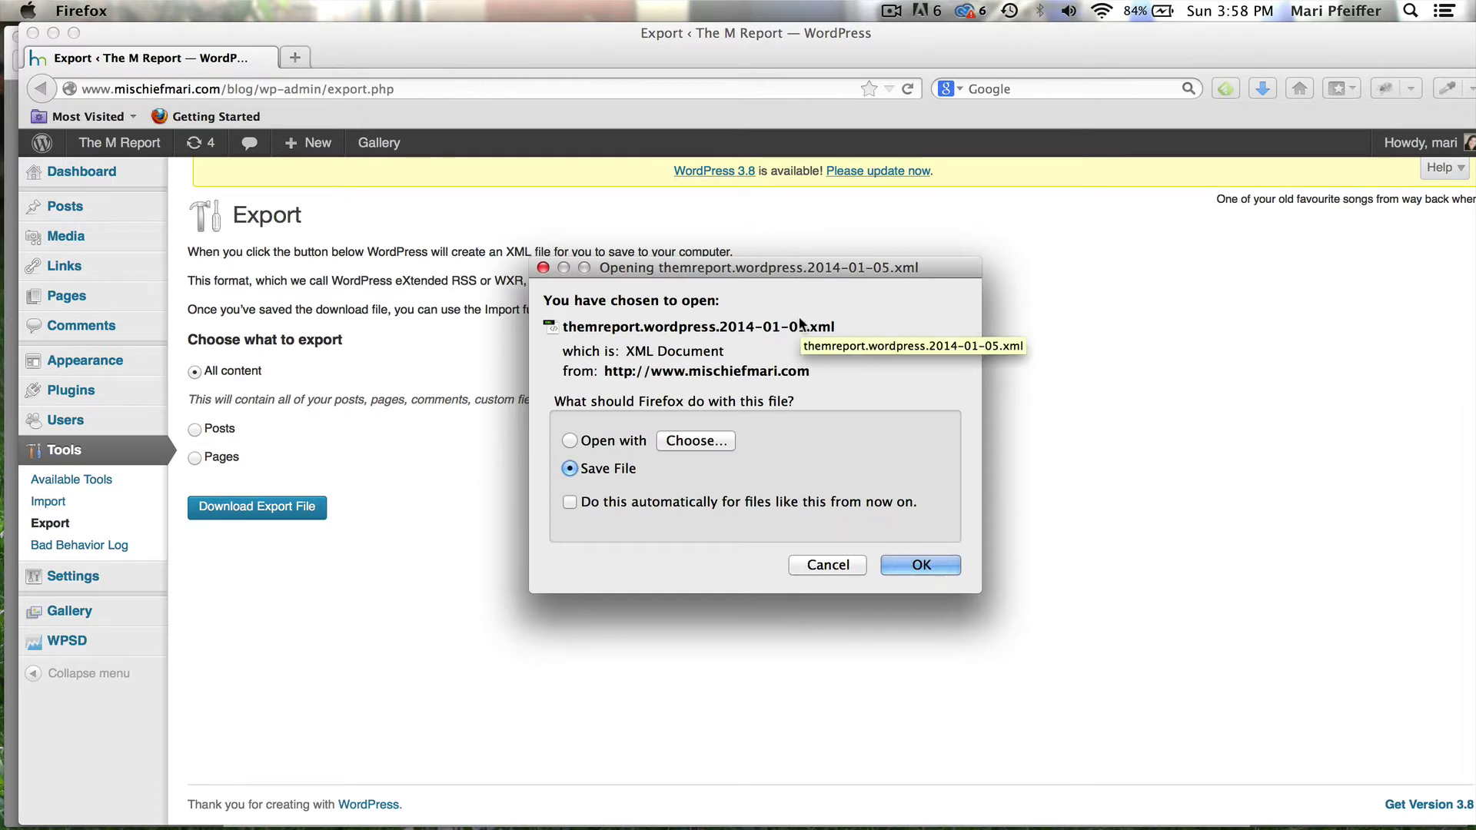
pyautogui.click(929, 559)
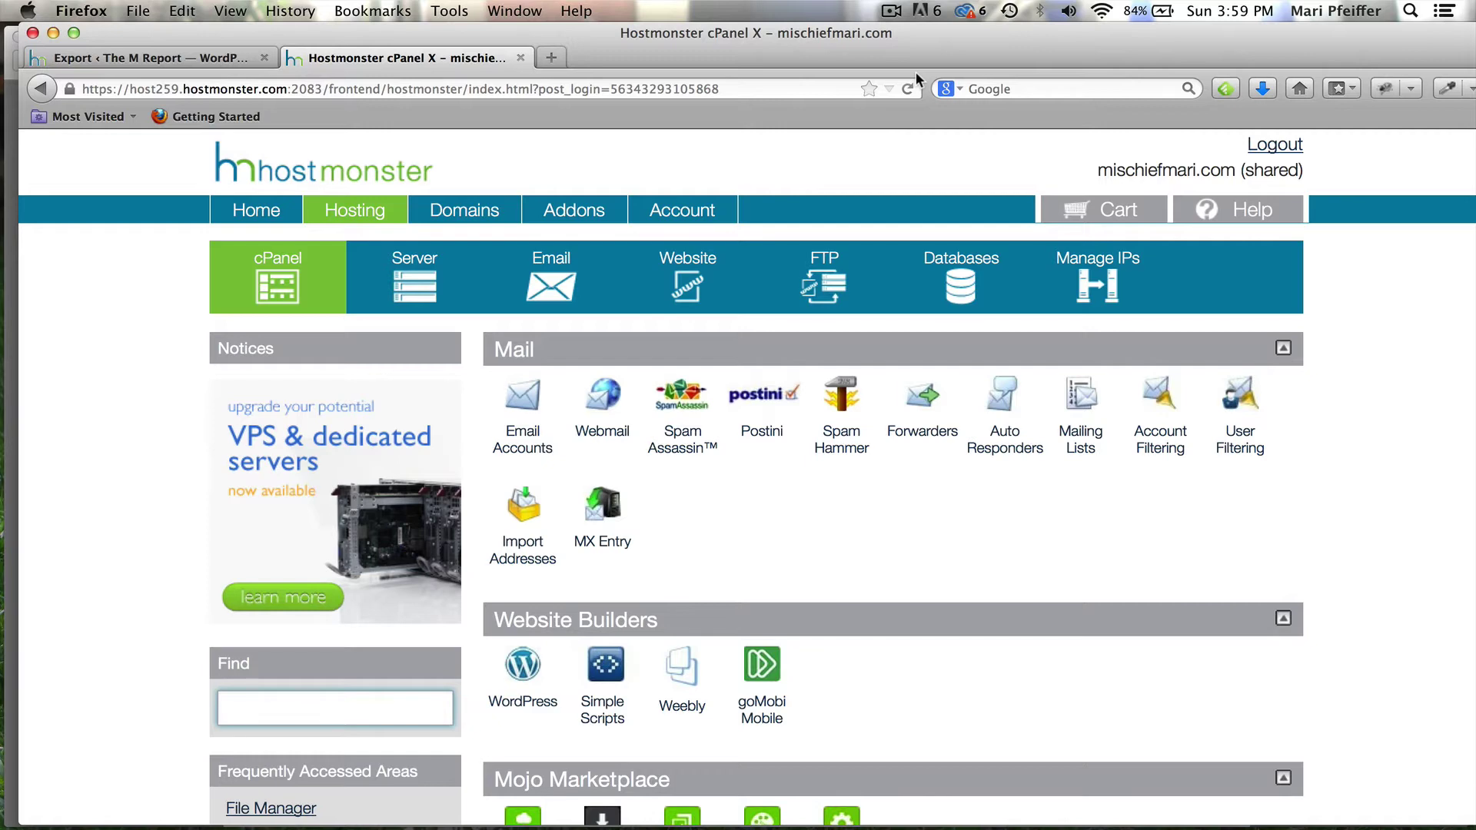
# Open Site Backup Pro in the hosting cPanel and choose the free Backup and Restore Basic service.
pyautogui.scroll(-10, 1008, 155)
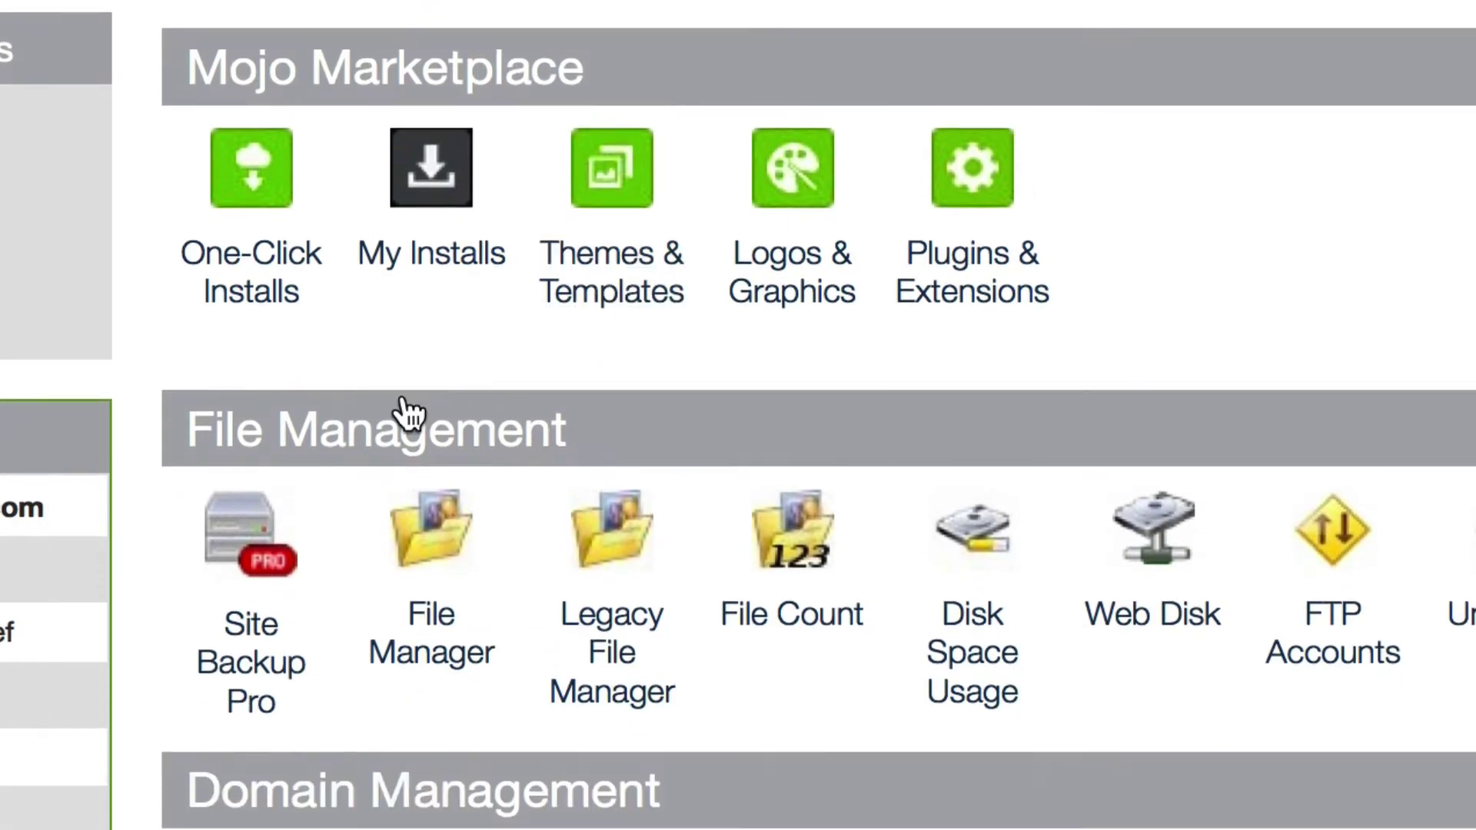
pyautogui.click(248, 509)
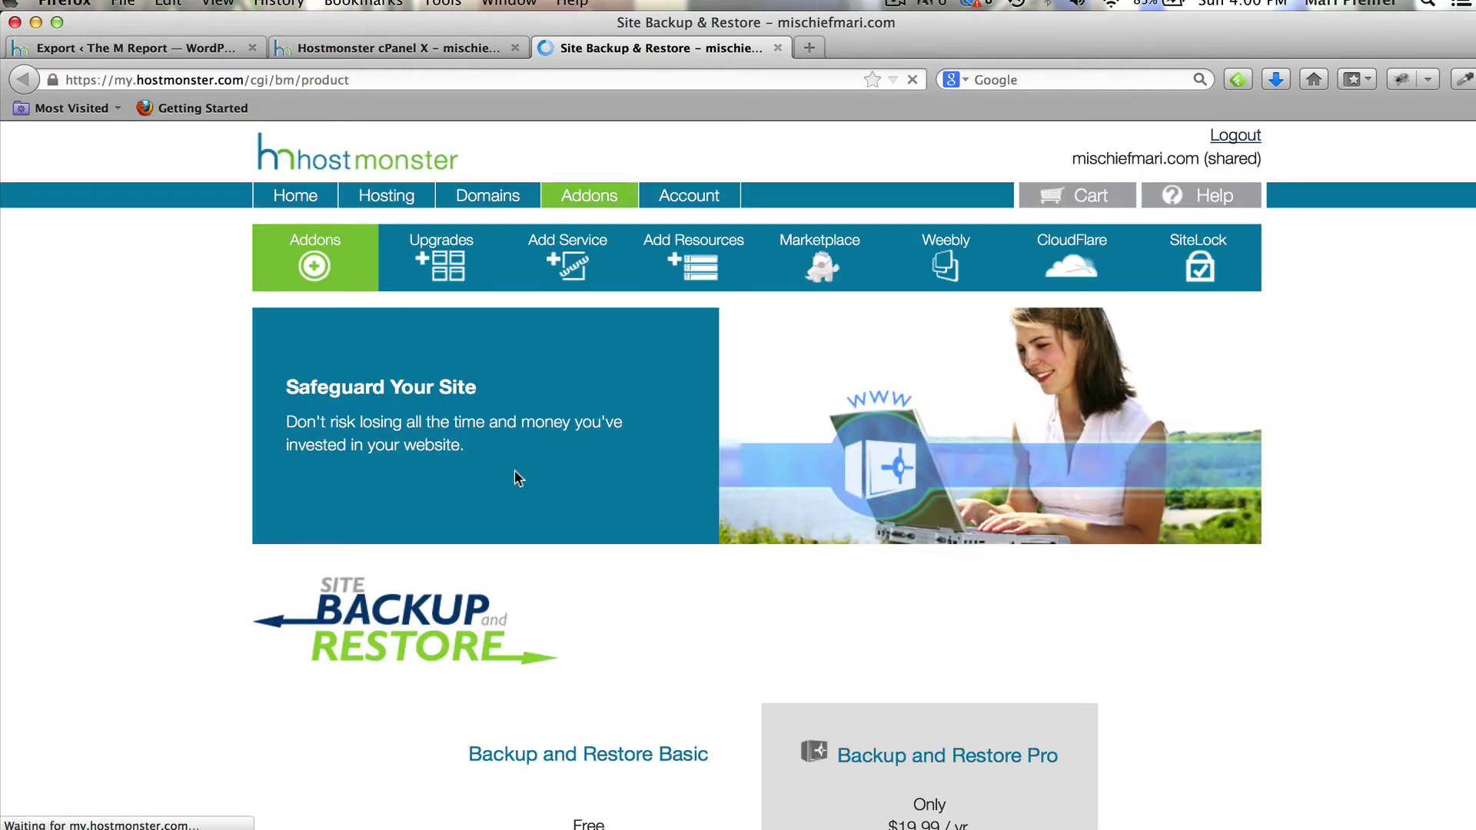
pyautogui.scroll(-5, 516, 471)
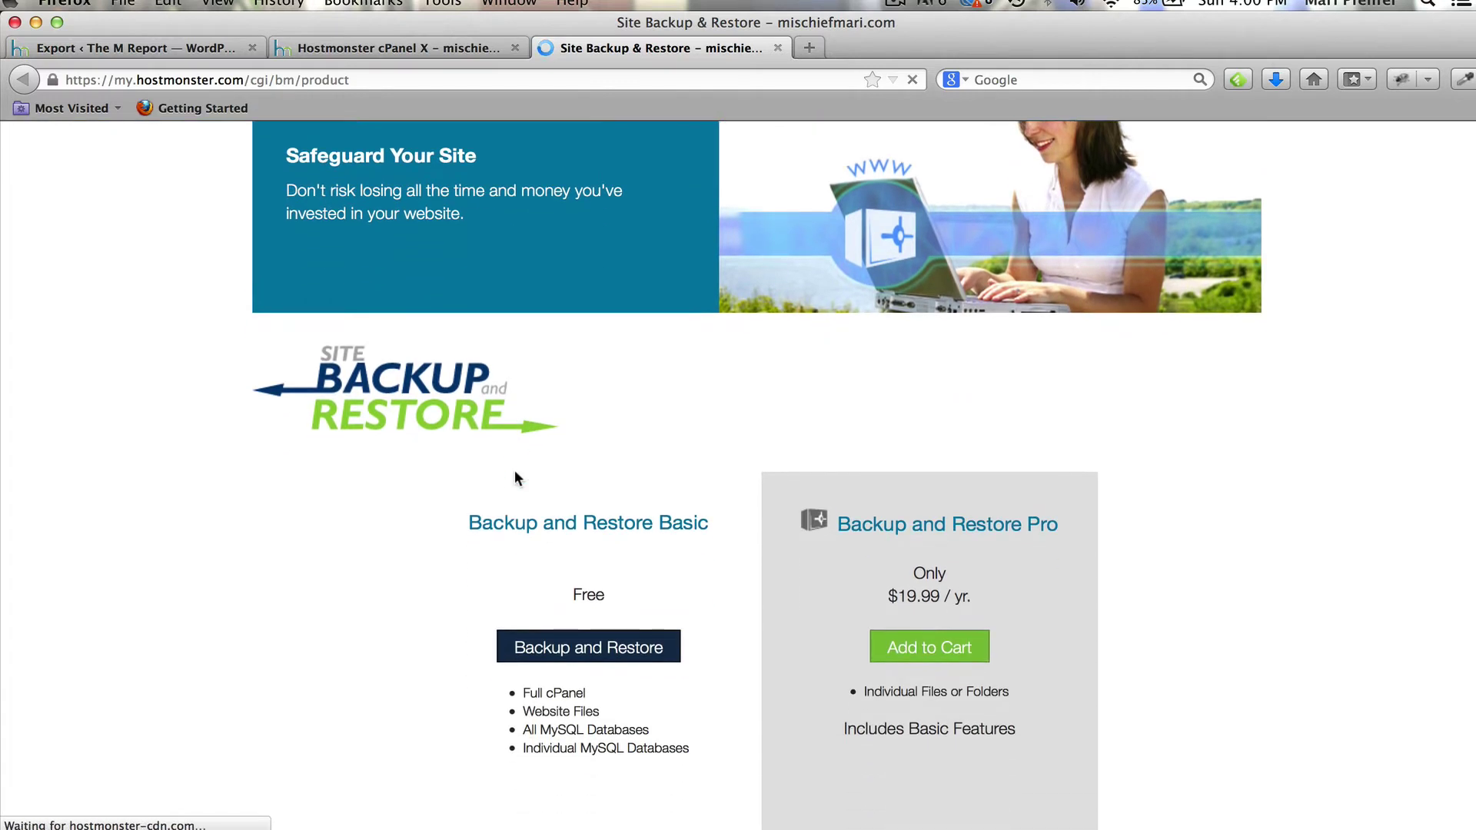
pyautogui.scroll(-2, 514, 477)
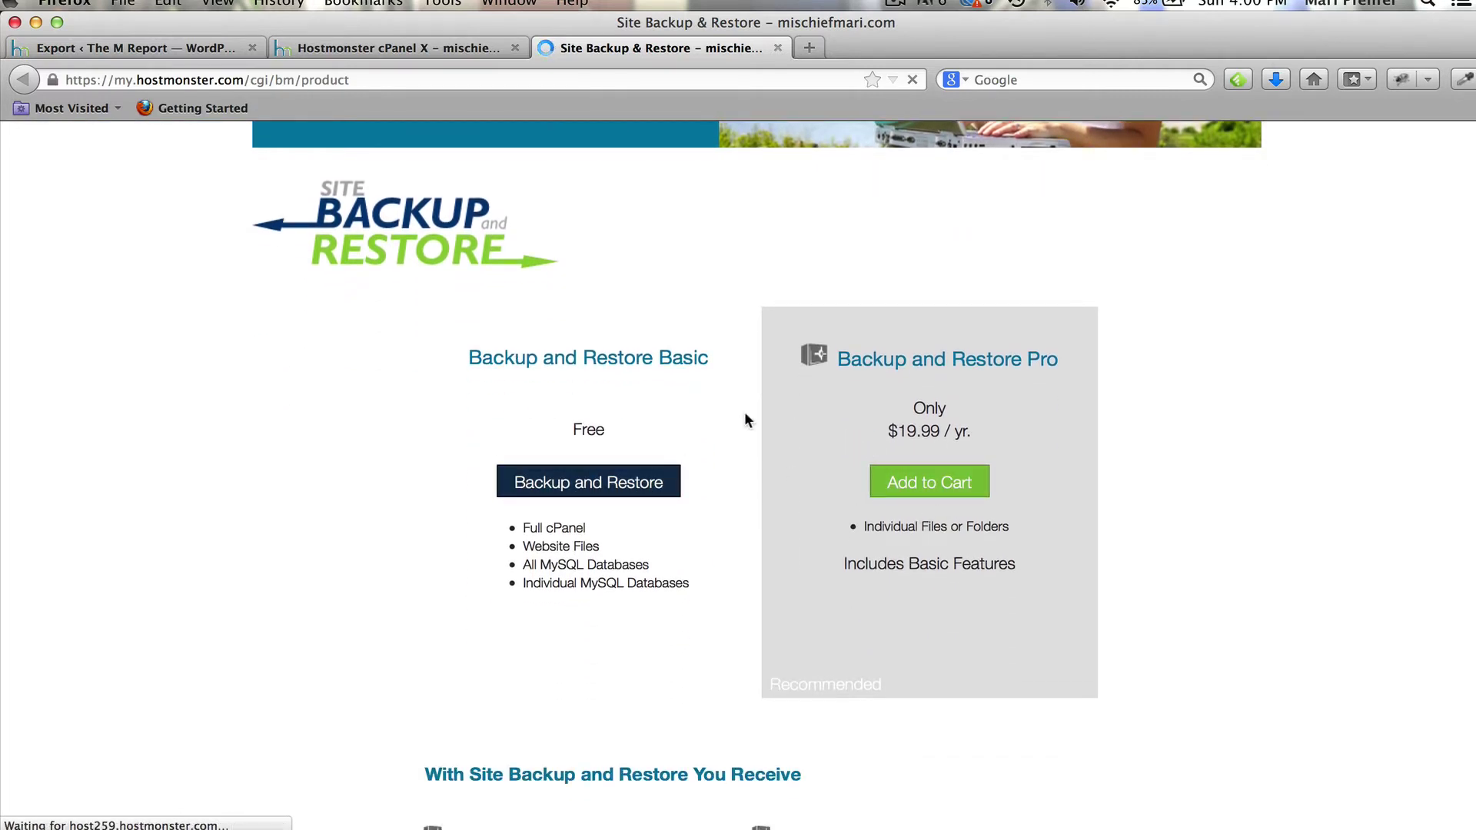
pyautogui.click(580, 489)
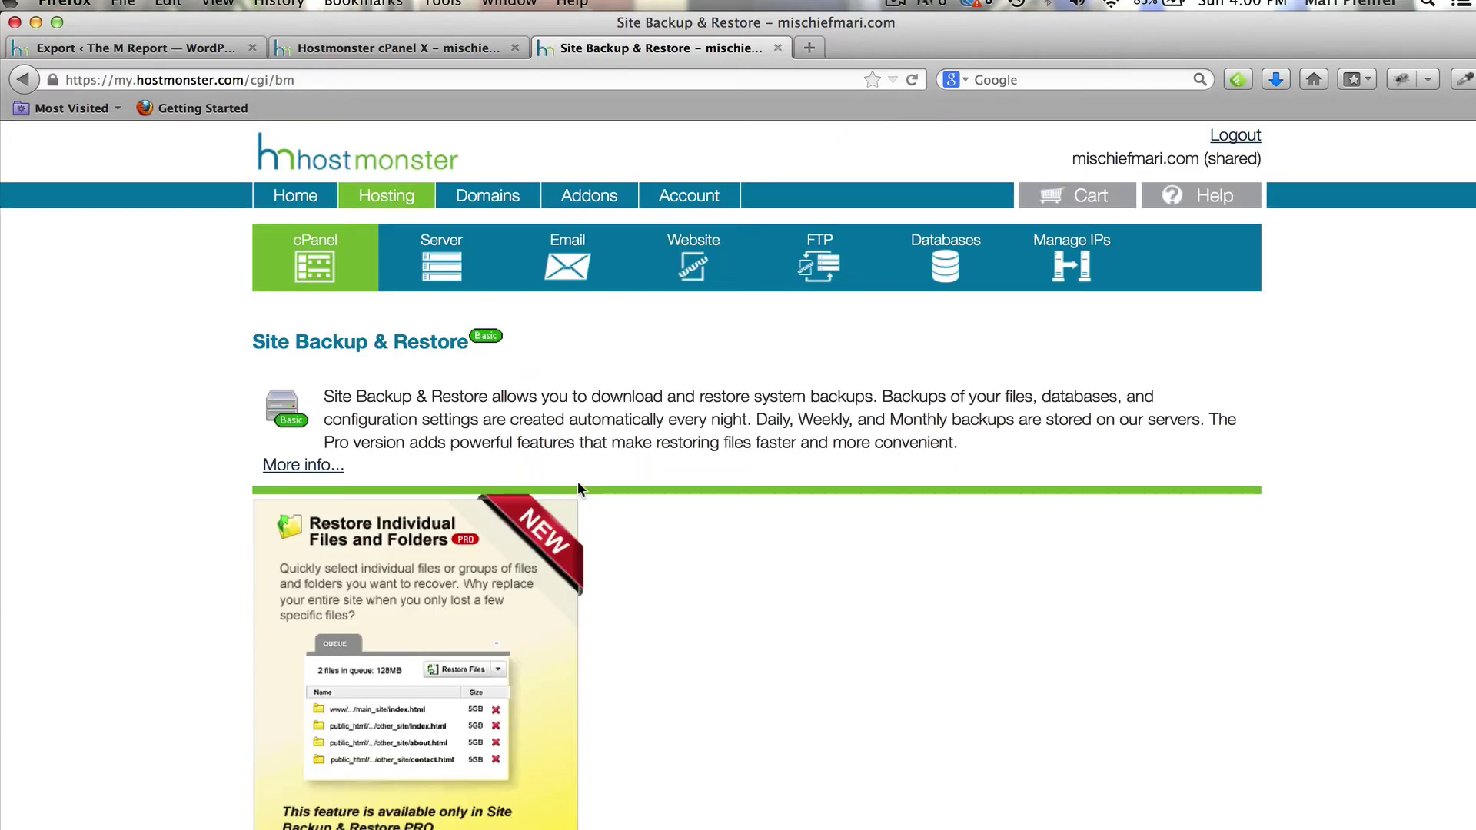
# Download the daily MySQL backup as a tar archive, save the file and close the download options.
pyautogui.scroll(-10, 786, 551)
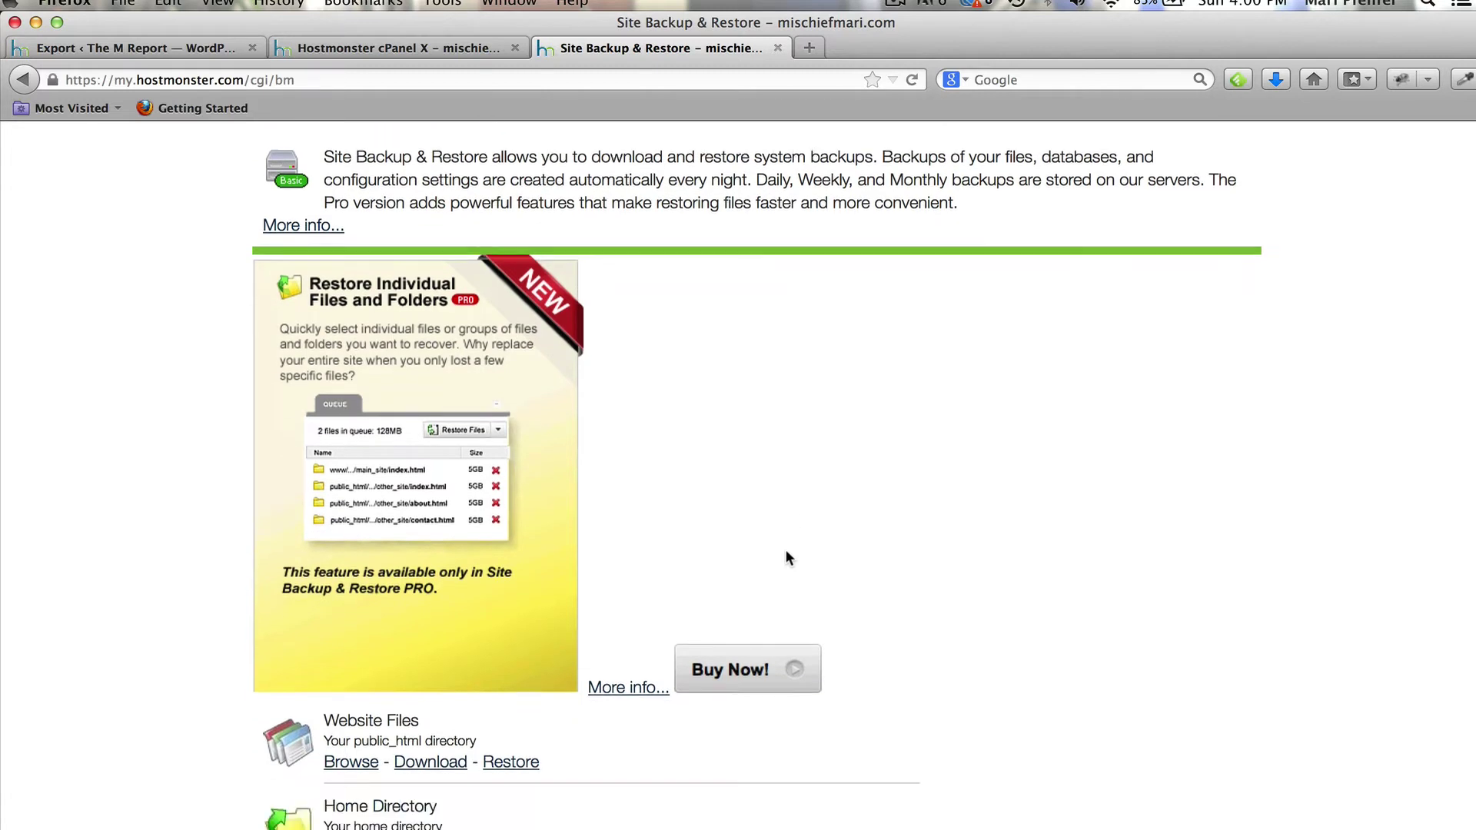
pyautogui.scroll(-2, 786, 559)
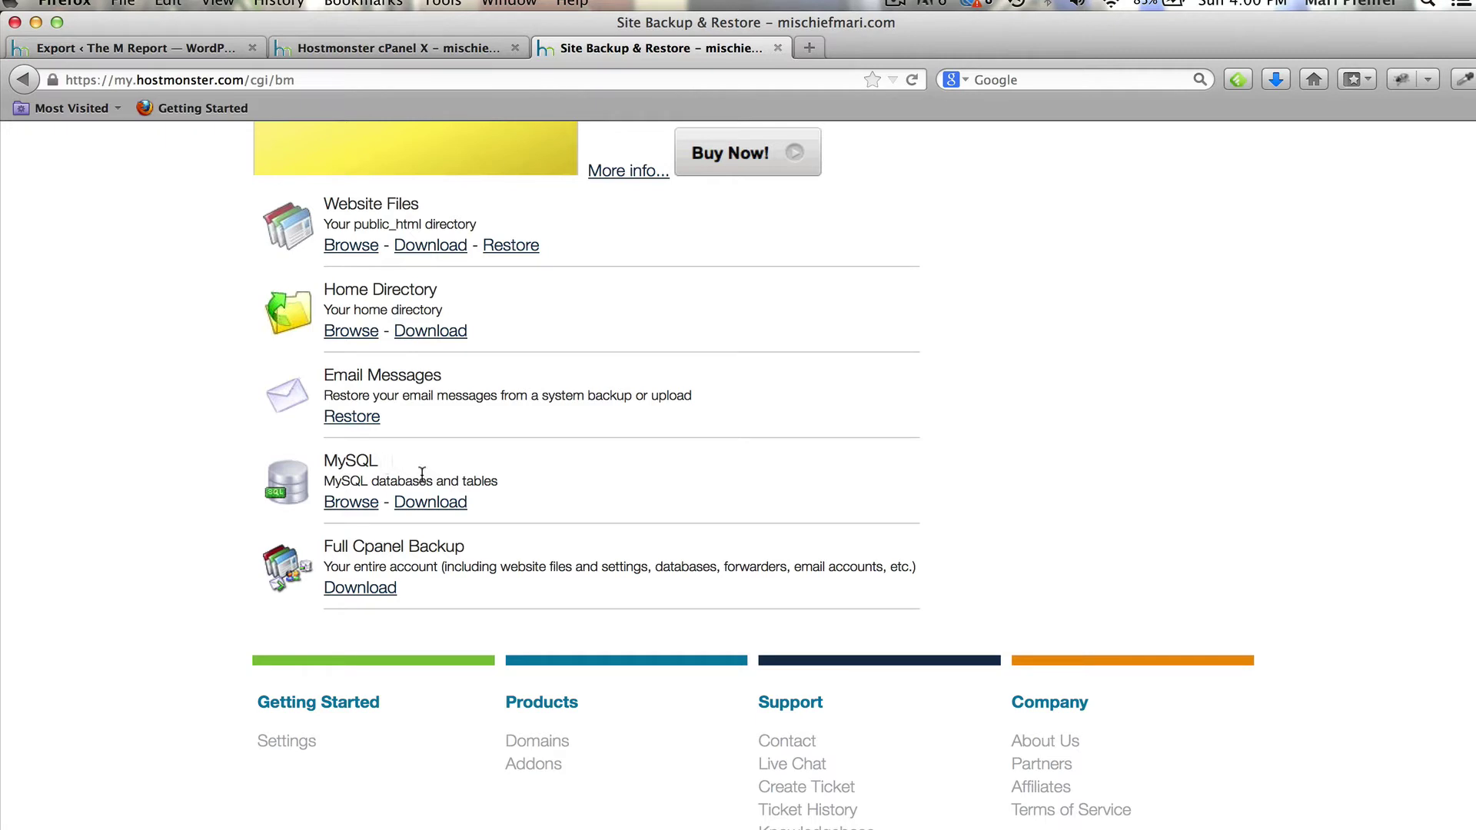
pyautogui.click(427, 504)
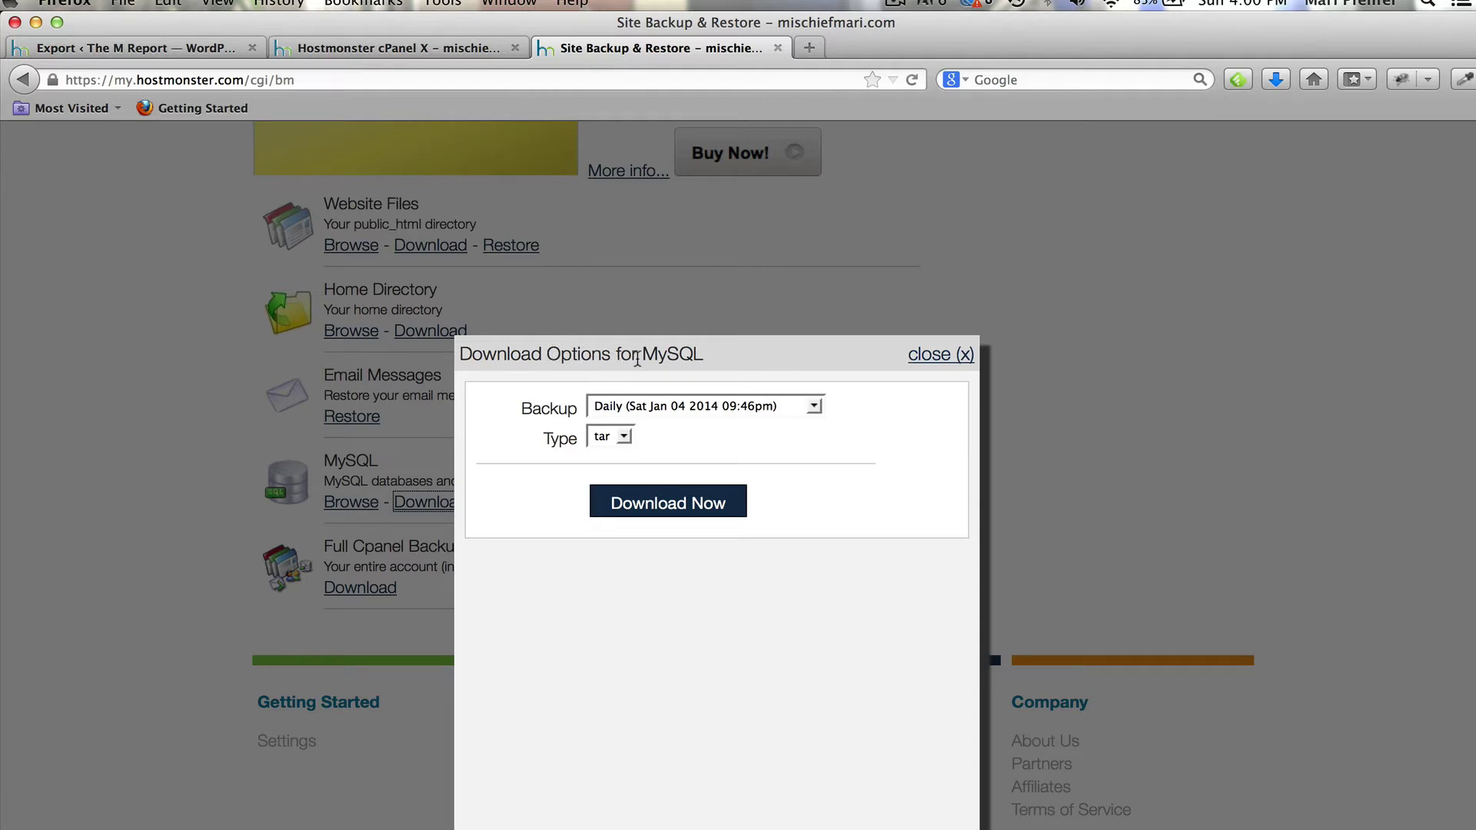
pyautogui.click(635, 511)
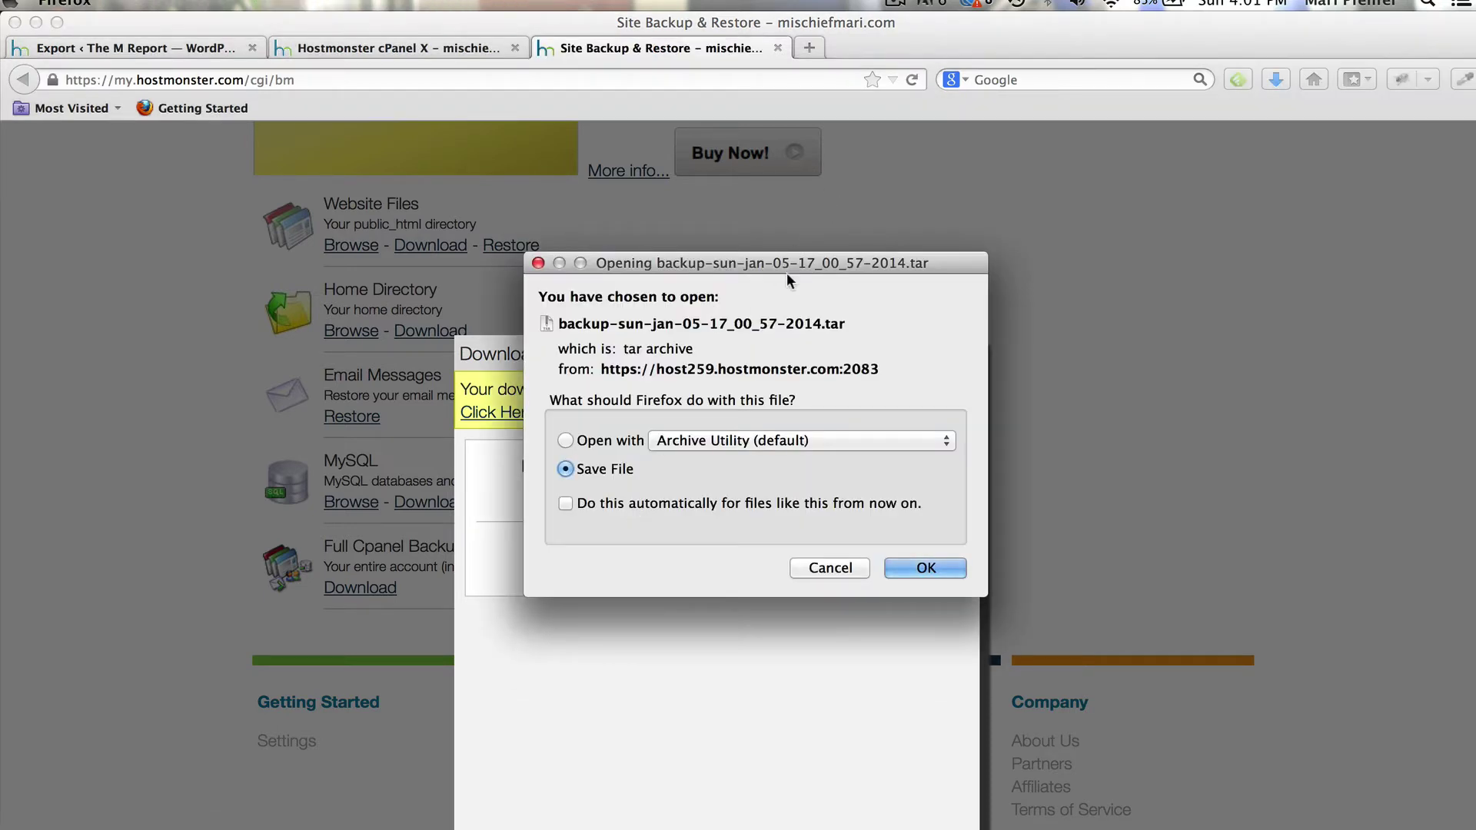
pyautogui.click(908, 573)
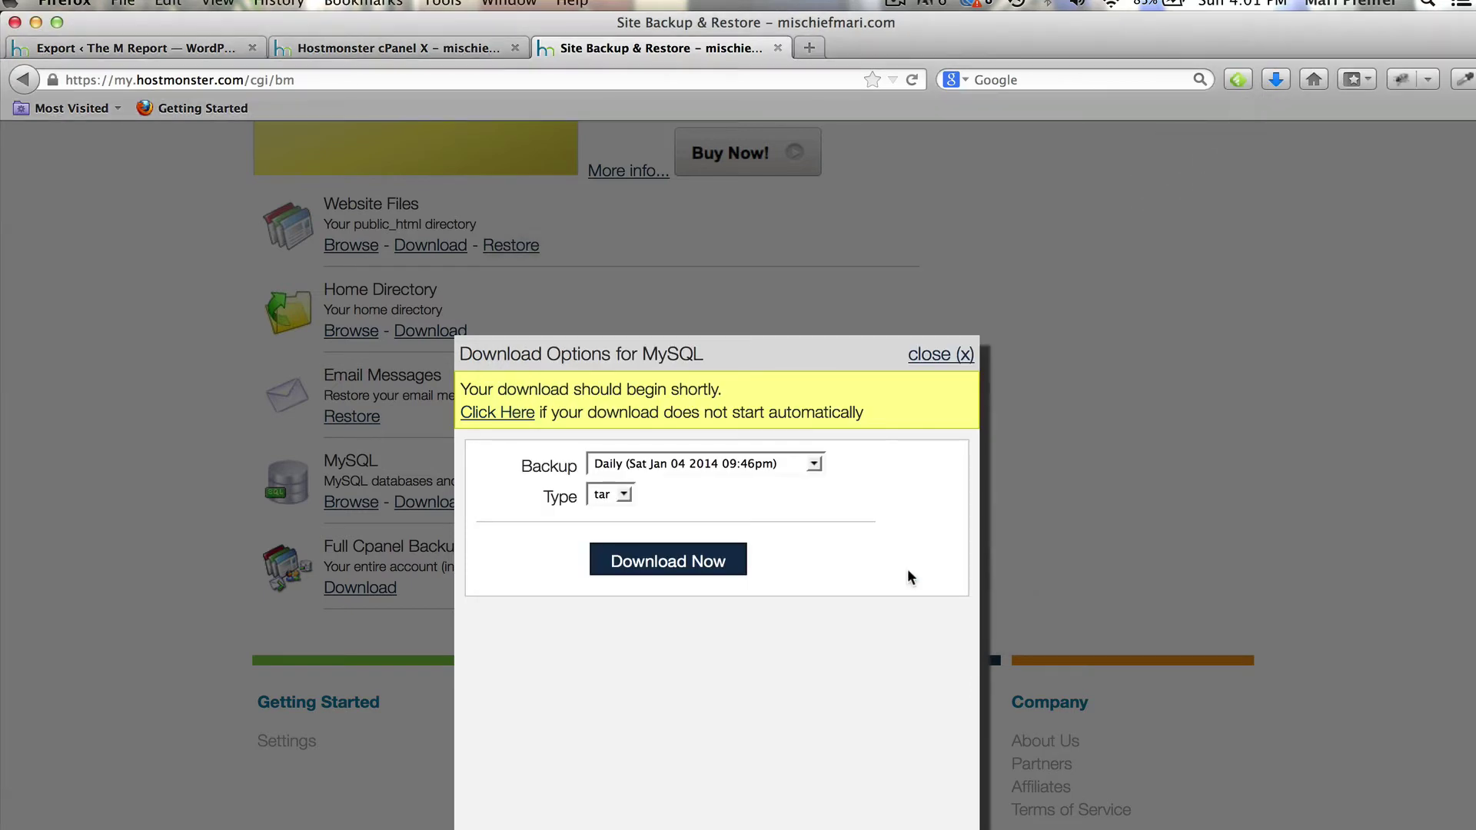
pyautogui.click(933, 355)
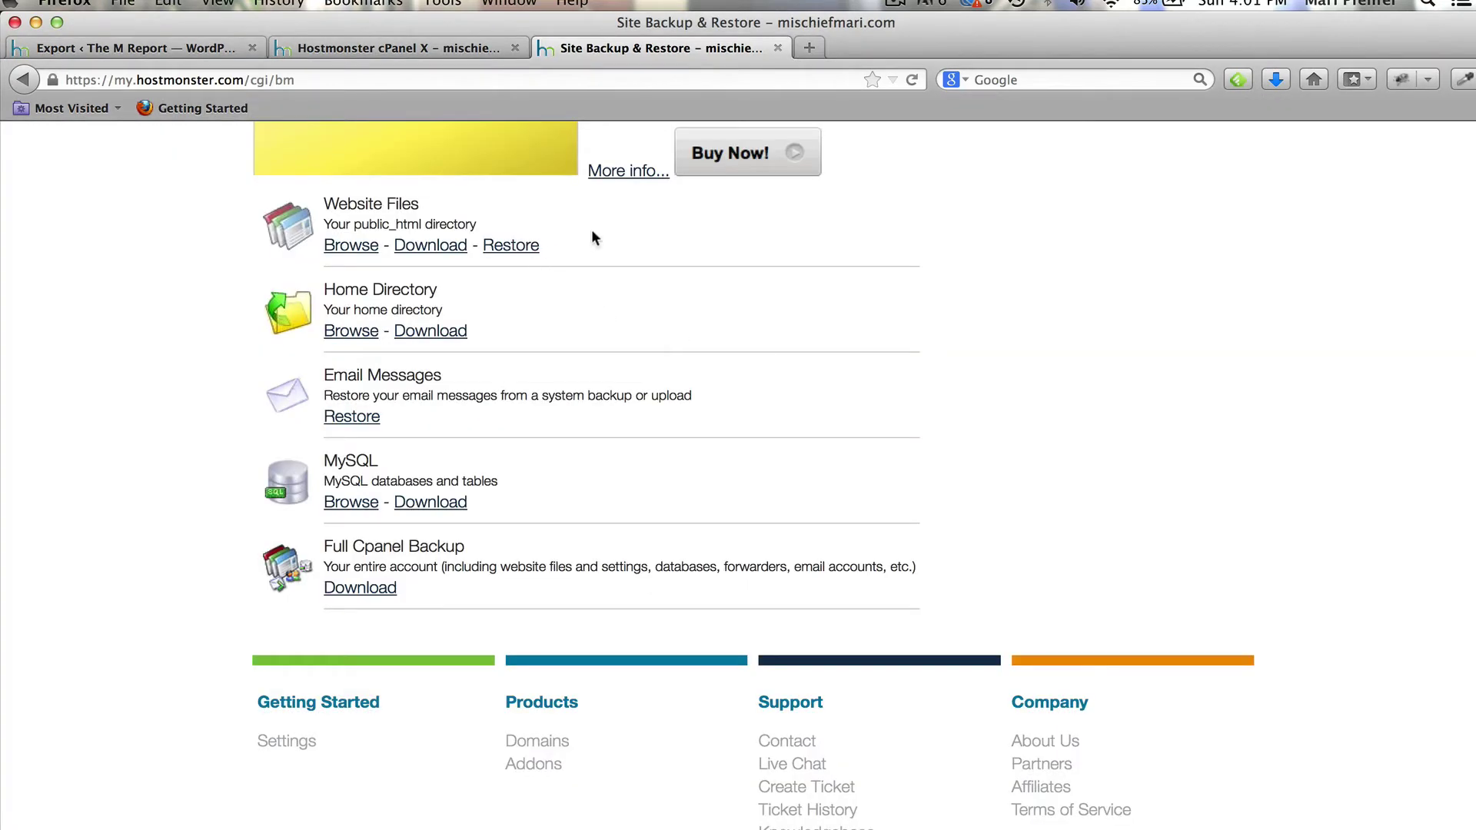
# Download the daily Website Files backup as a tar archive and close the download options.
pyautogui.click(428, 246)
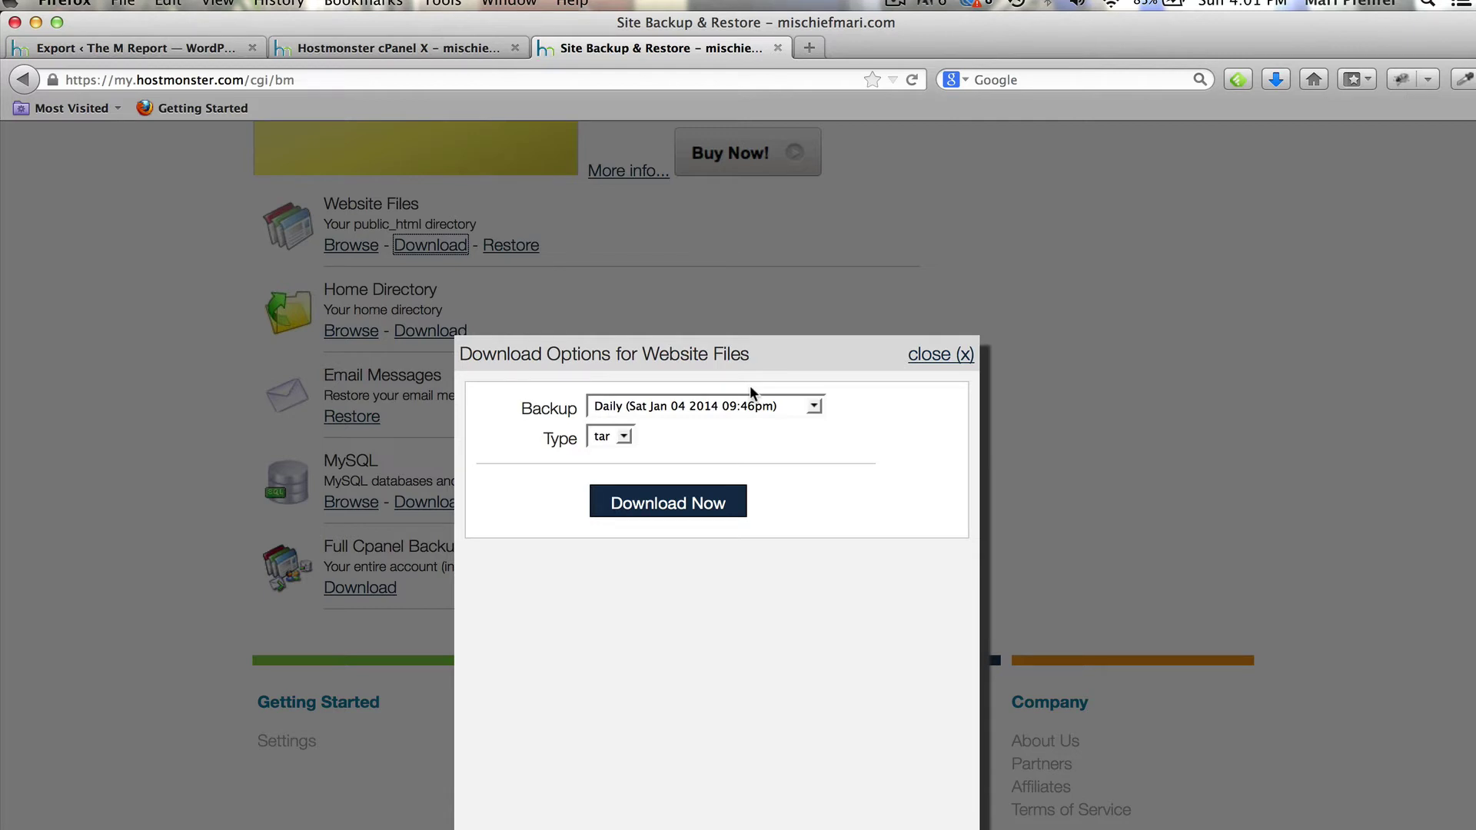
pyautogui.click(659, 505)
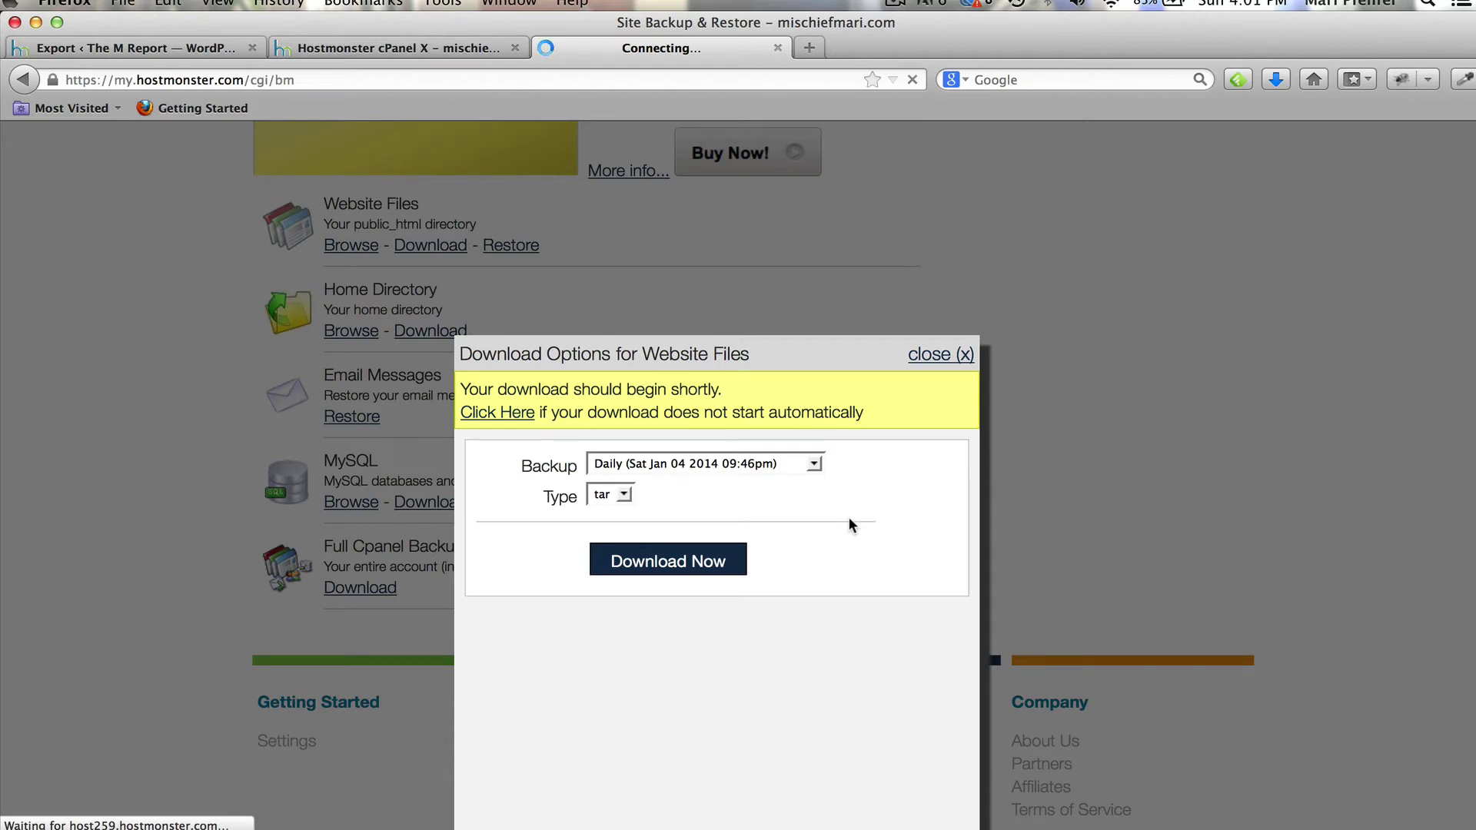
pyautogui.click(925, 568)
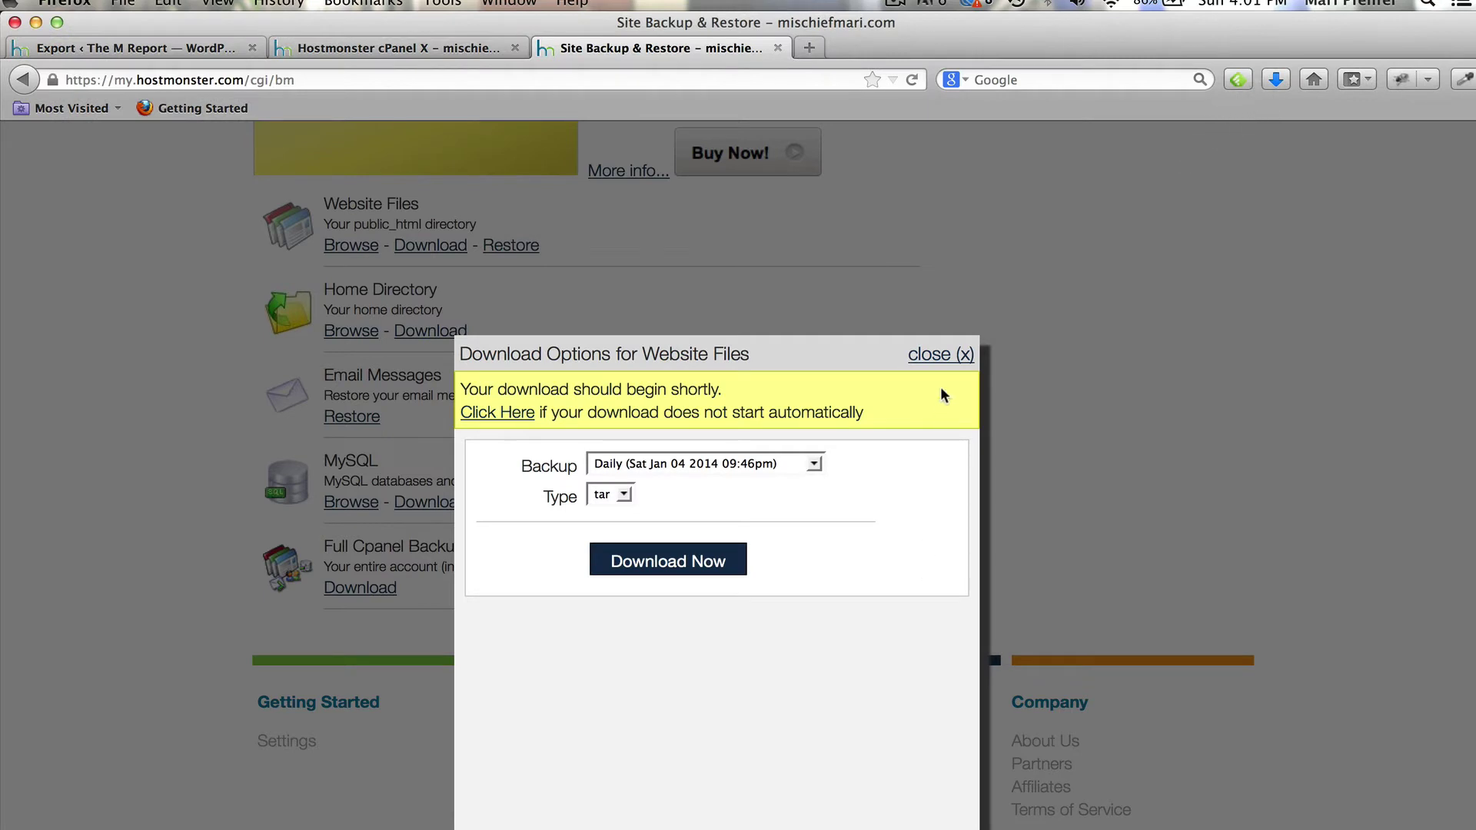
pyautogui.click(947, 357)
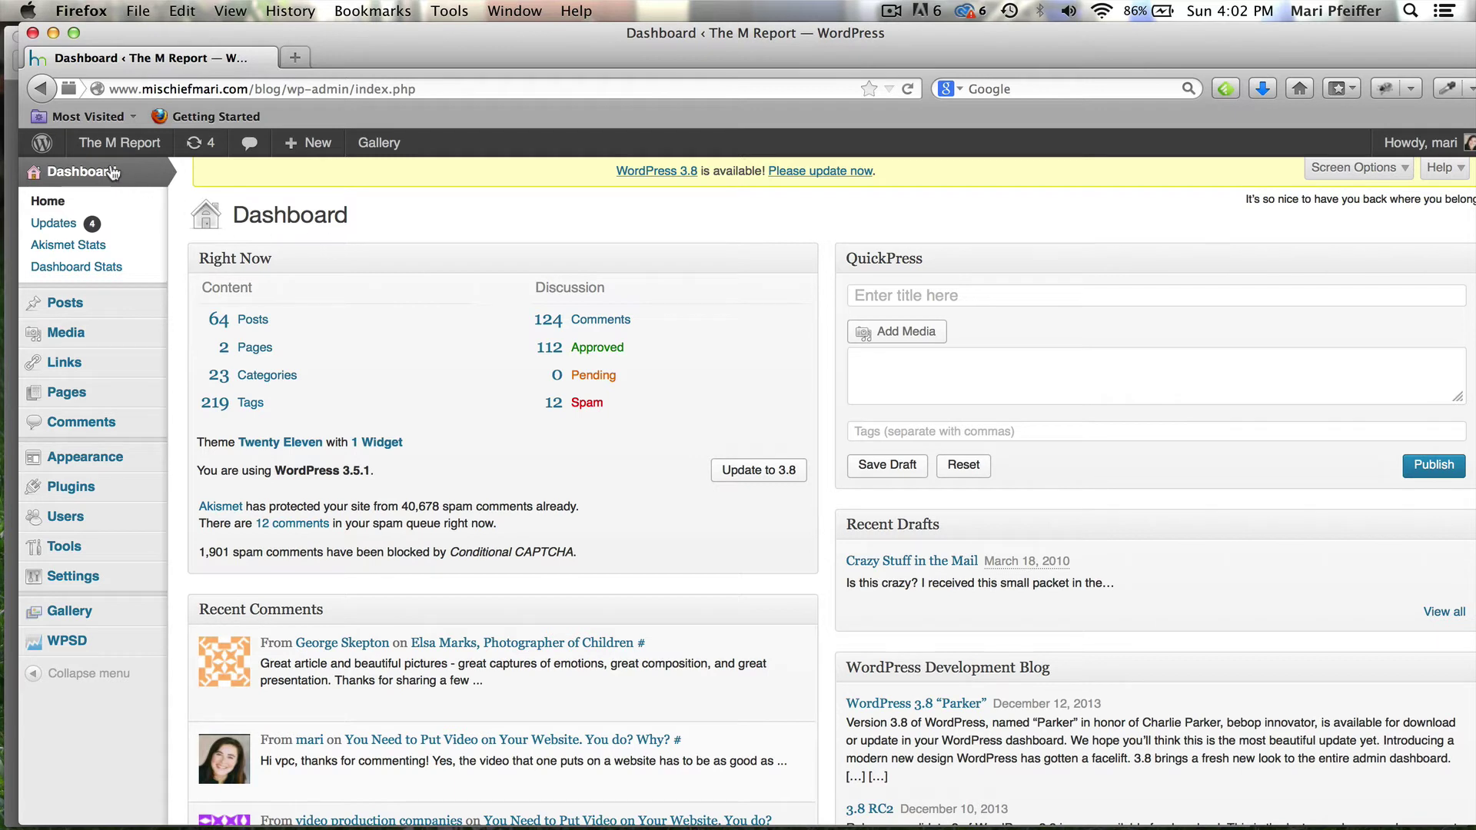
# Deactivate all installed plugins of the WordPress blog with one bulk action.
pyautogui.moveTo(63, 376)
pyautogui.moveTo(63, 492)
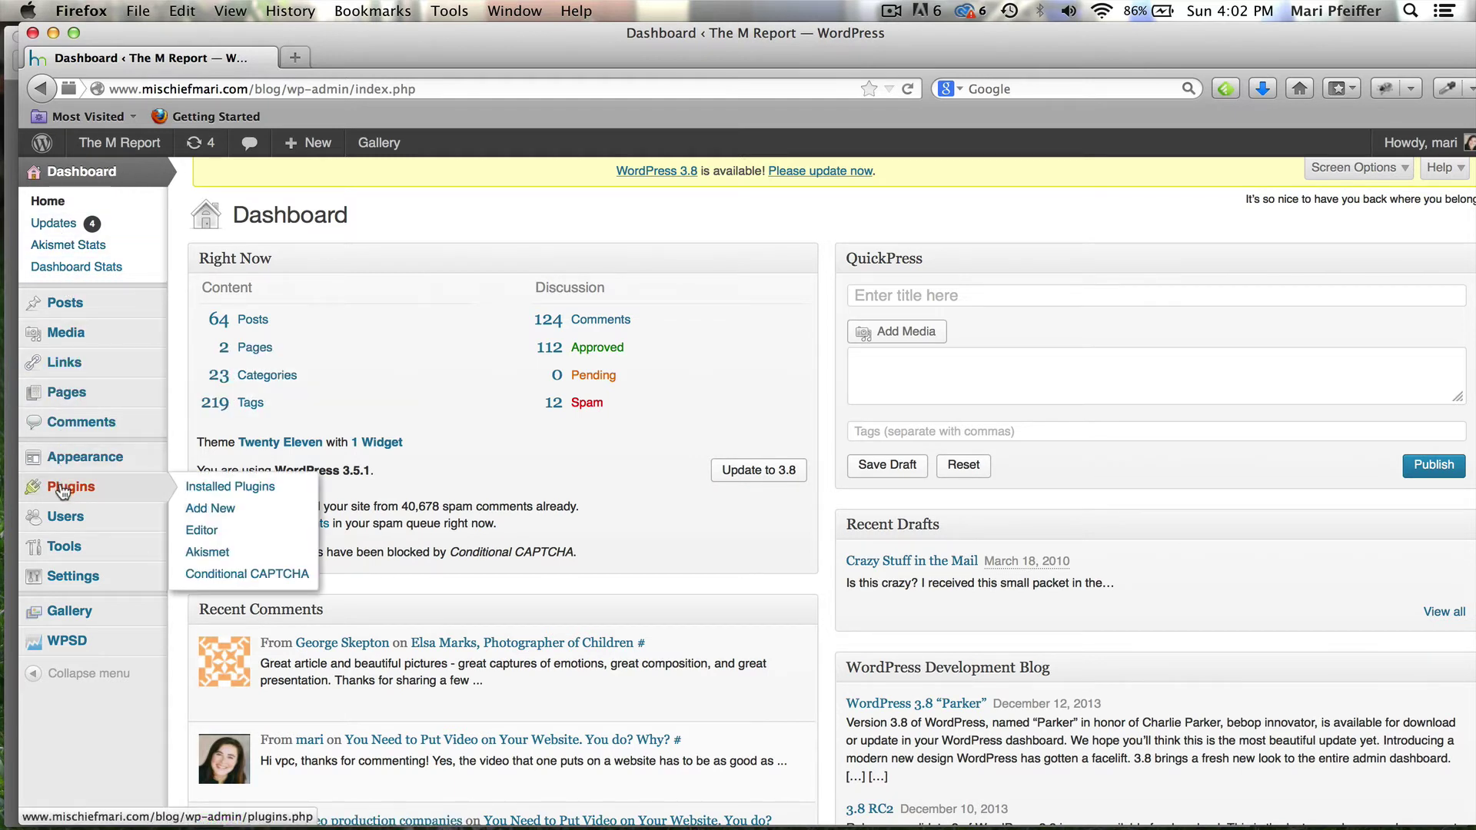
pyautogui.click(203, 489)
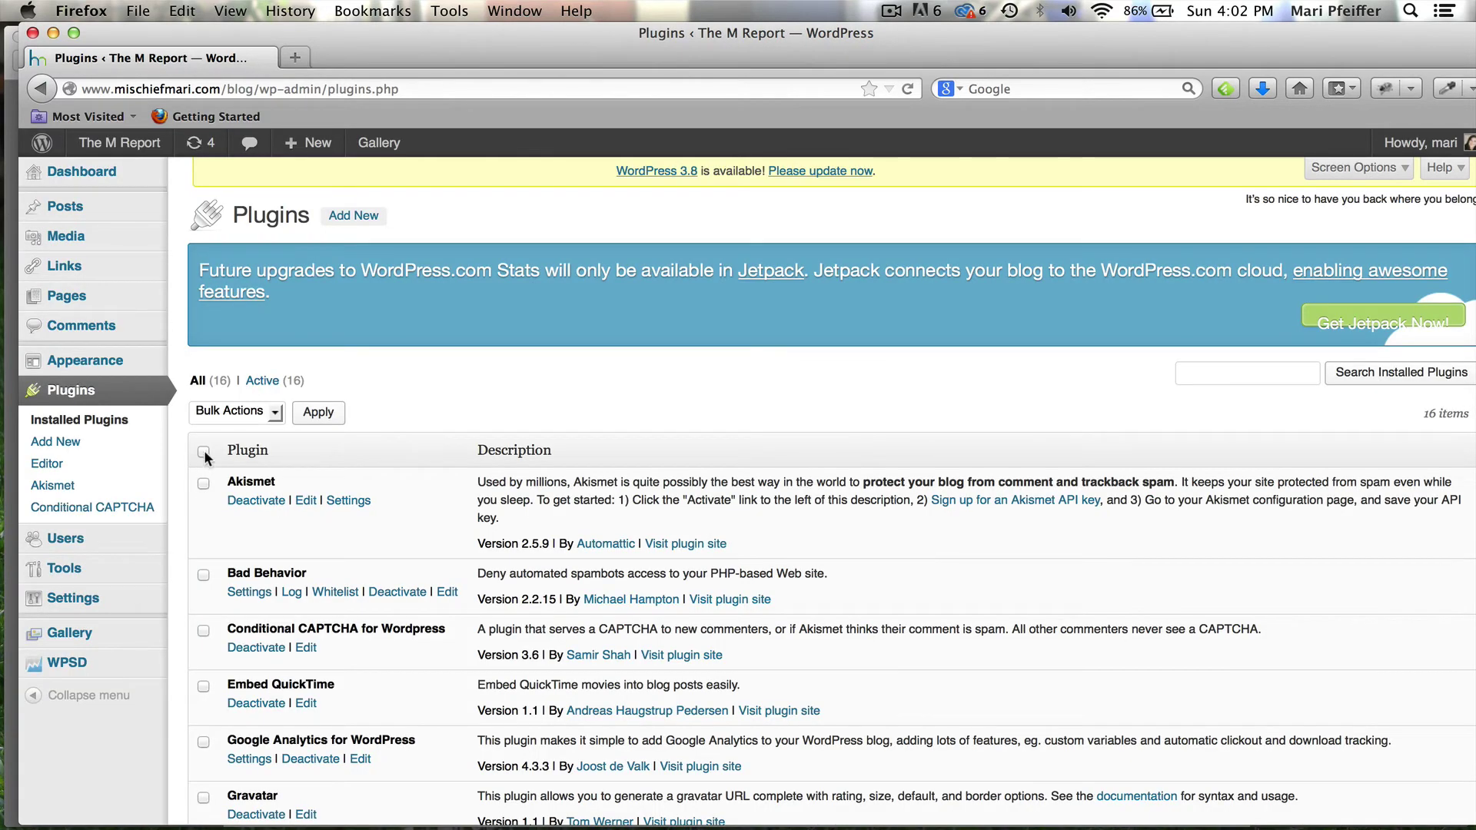
pyautogui.click(204, 452)
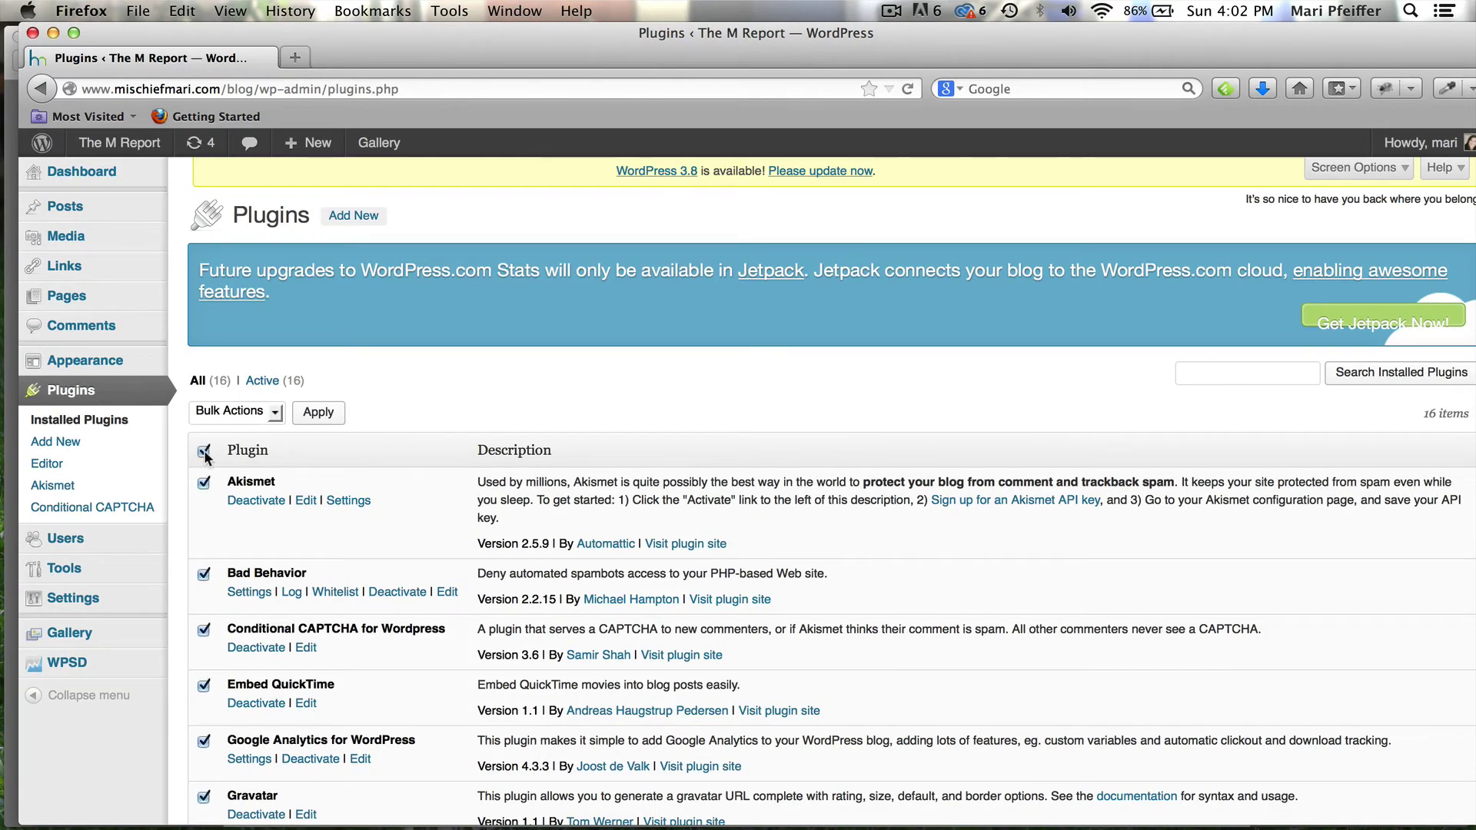
pyautogui.click(275, 412)
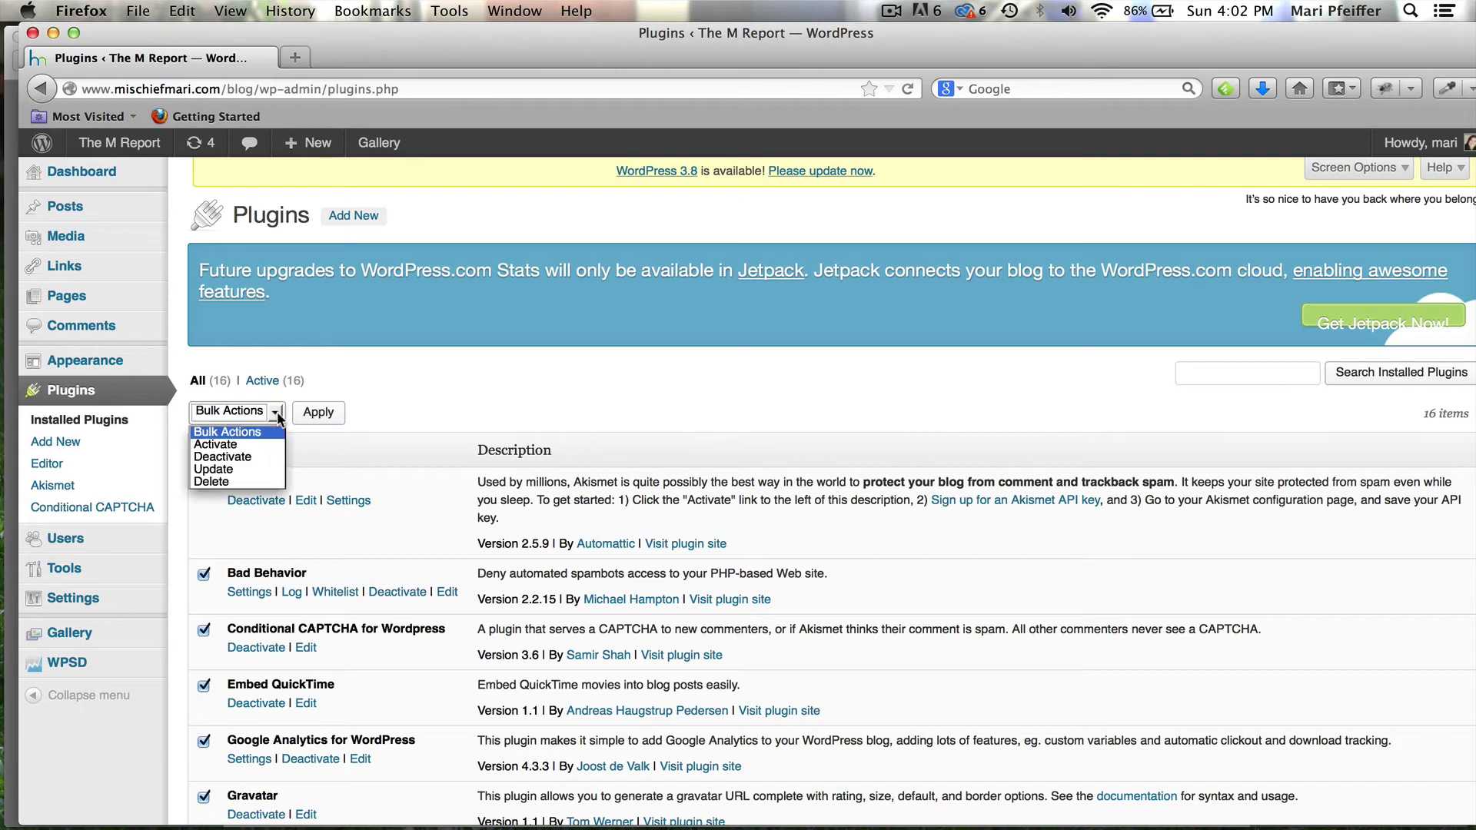
pyautogui.click(266, 454)
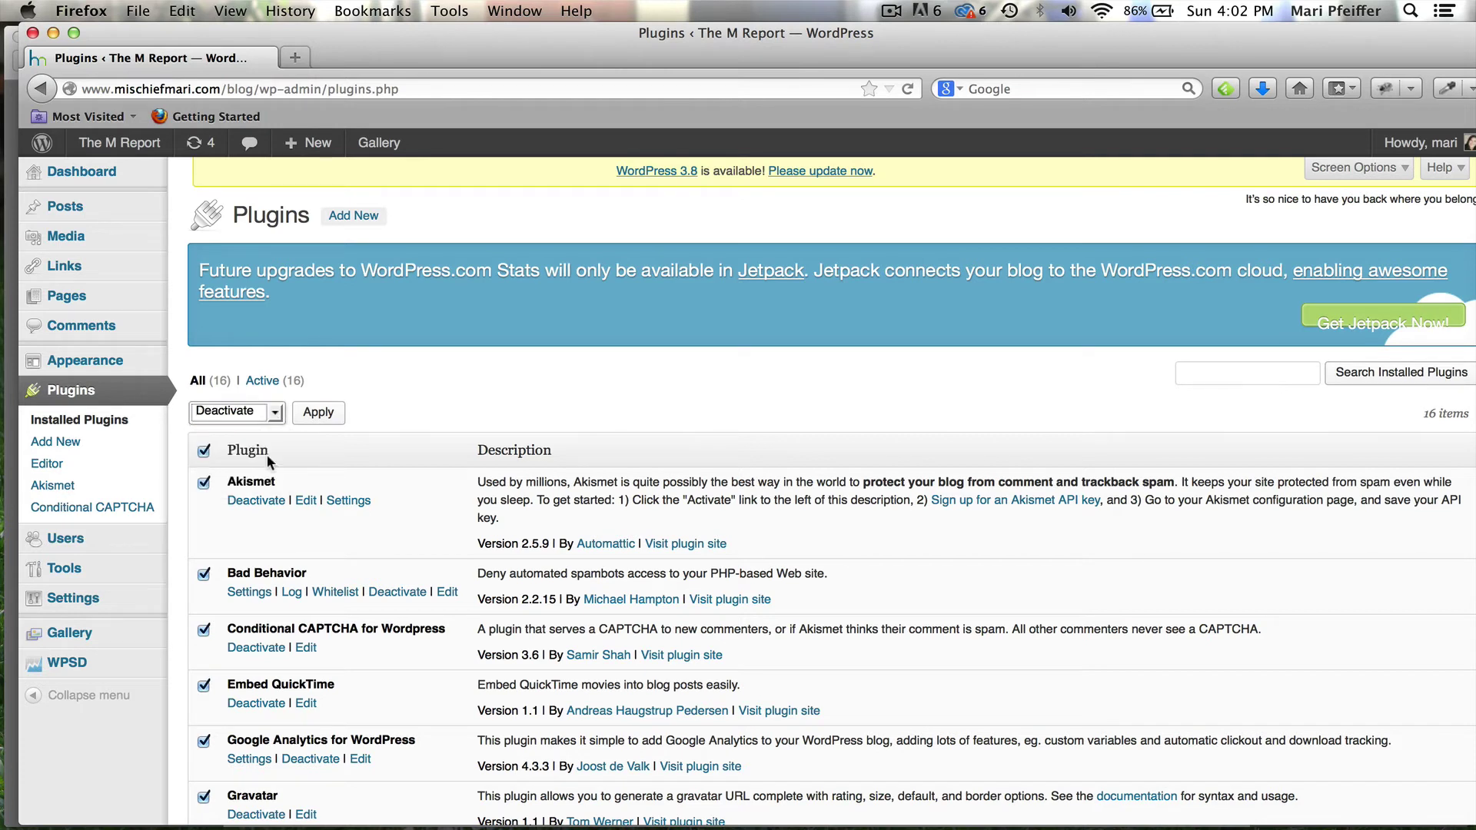
pyautogui.click(319, 413)
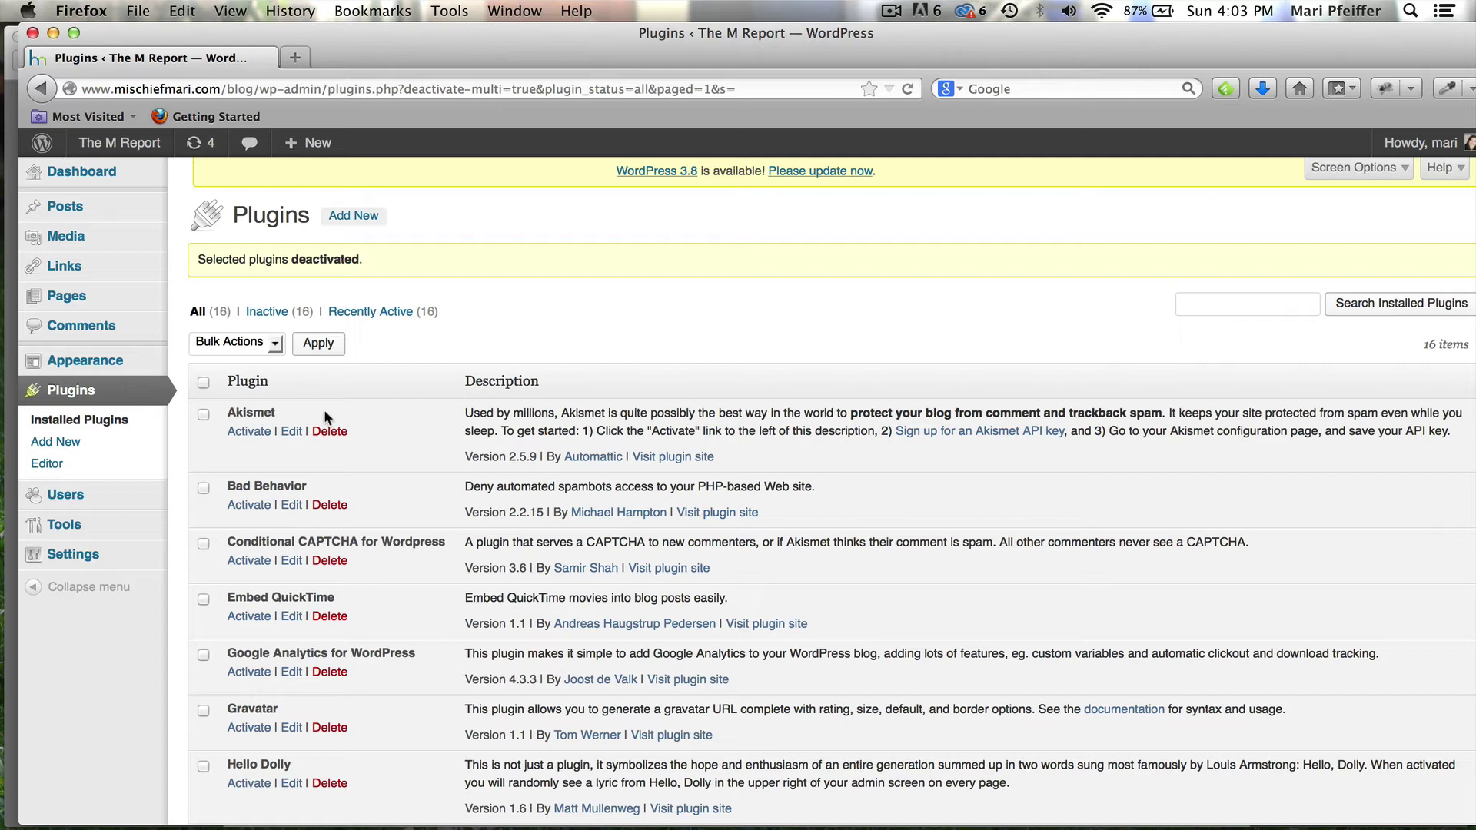
# Update WordPress to version 3.8 automatically and look through the What's New page.
pyautogui.scroll(-10, 406, 444)
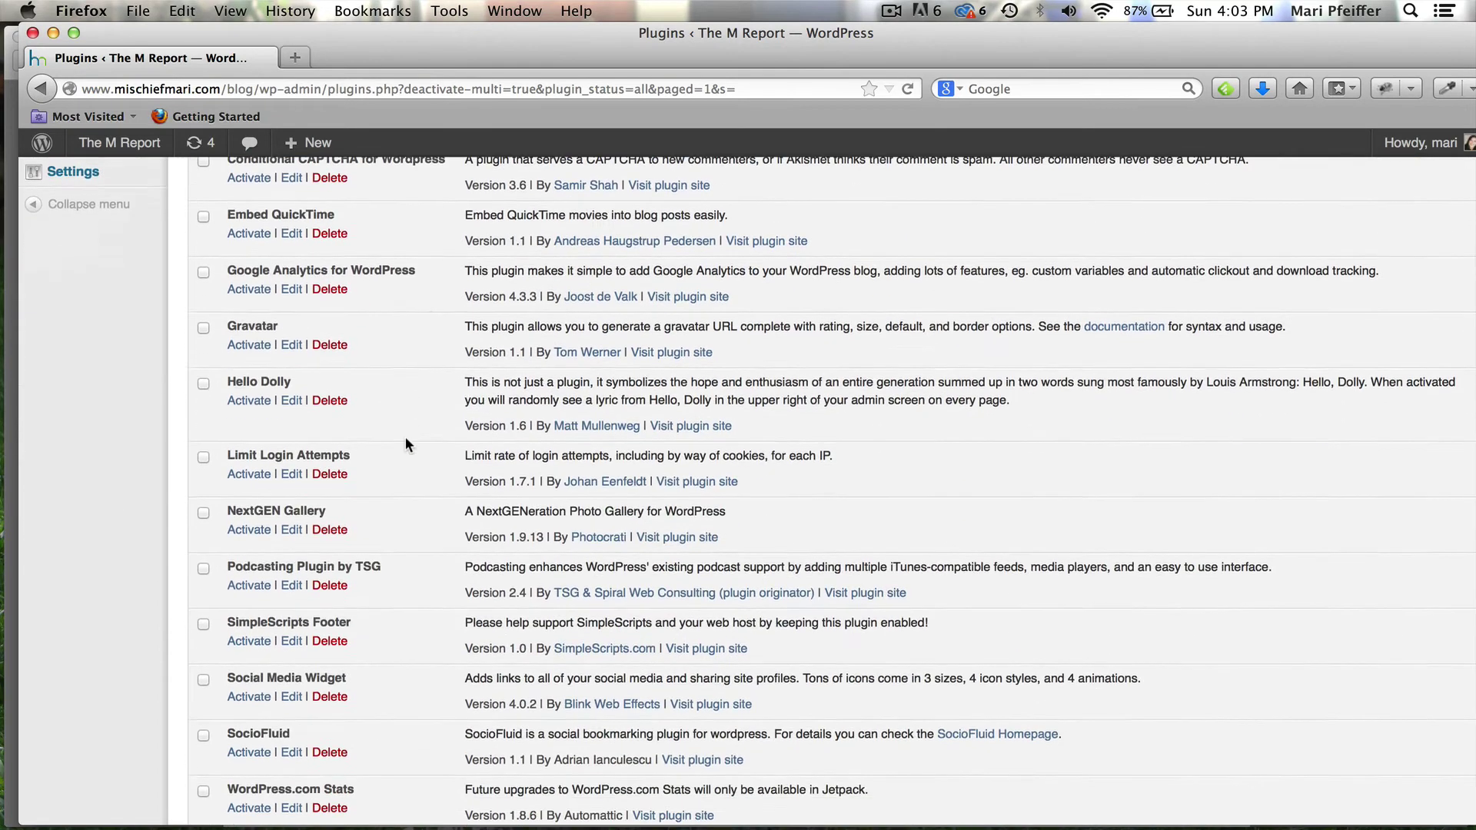
pyautogui.scroll(10, 389, 441)
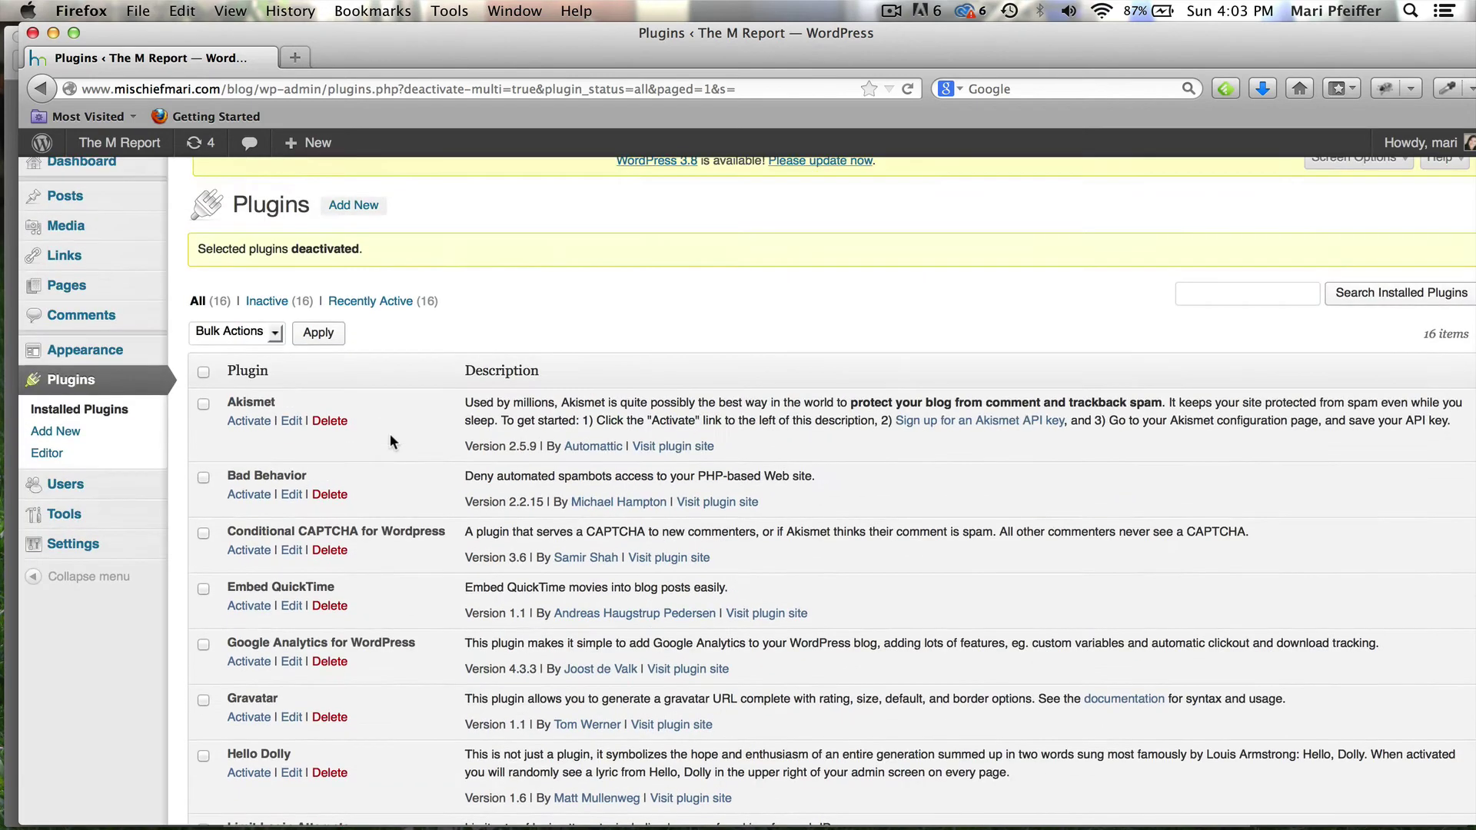
pyautogui.click(820, 172)
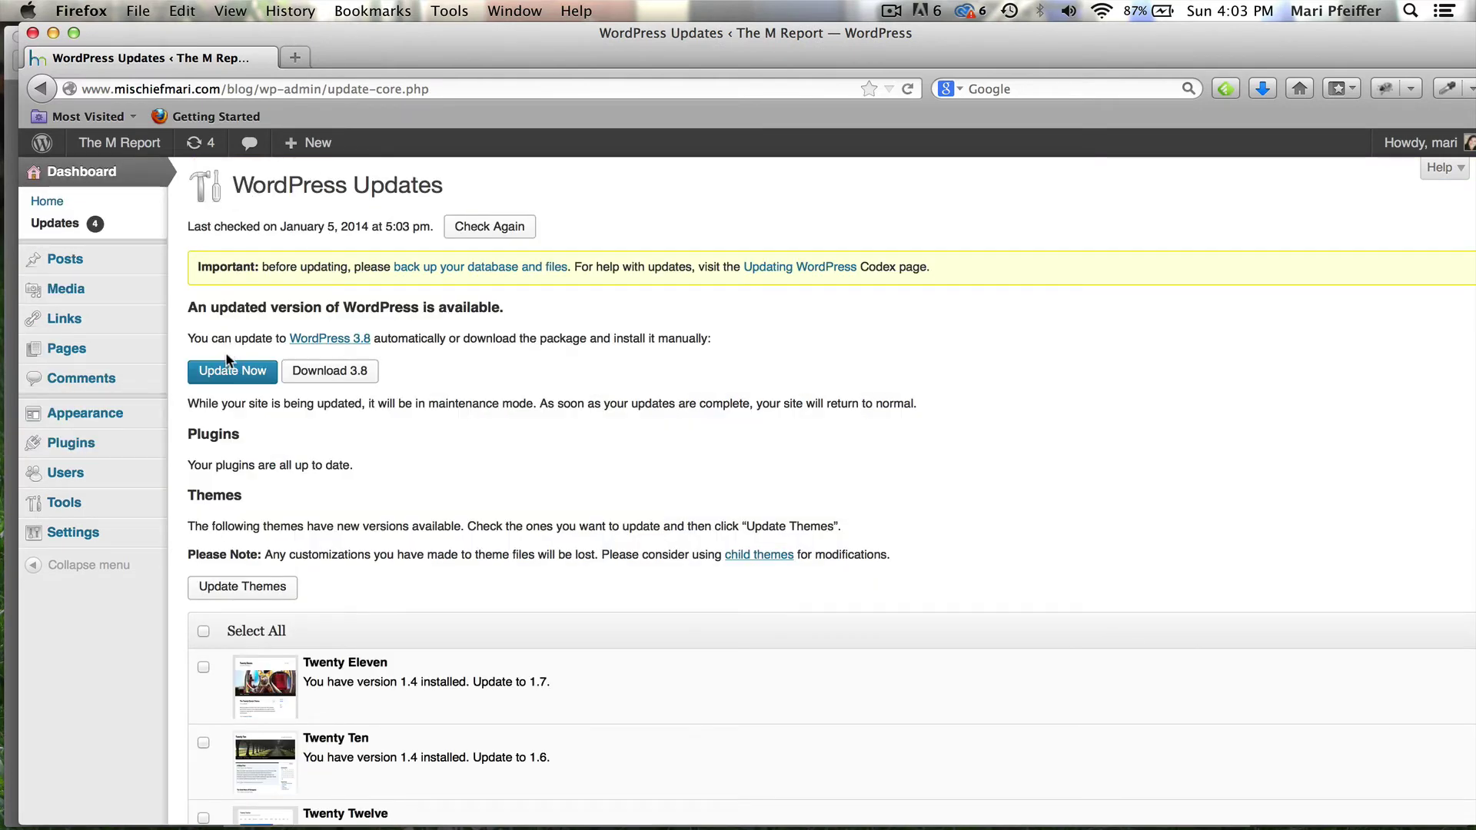
pyautogui.click(226, 374)
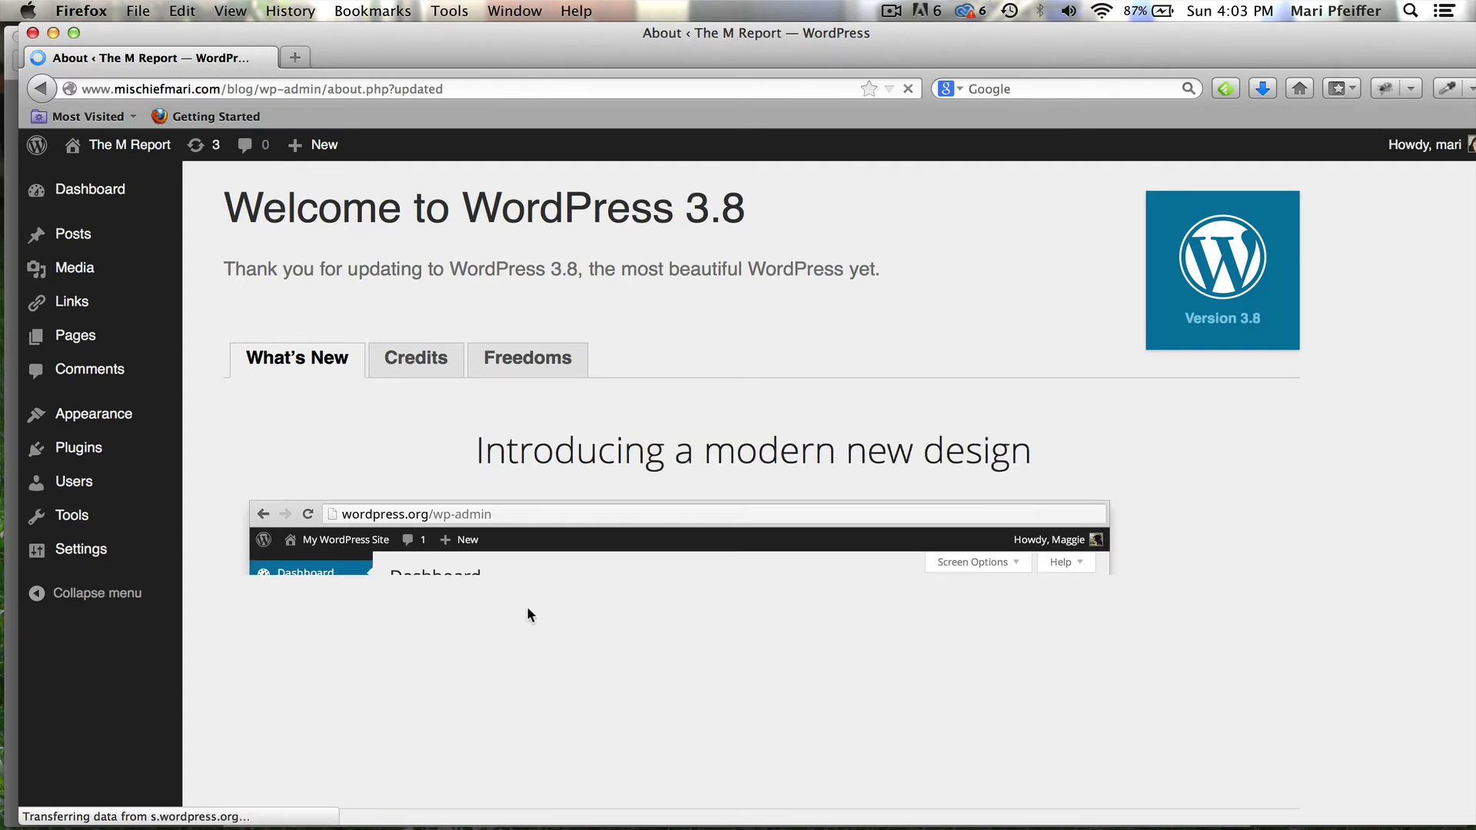
pyautogui.scroll(-10, 528, 612)
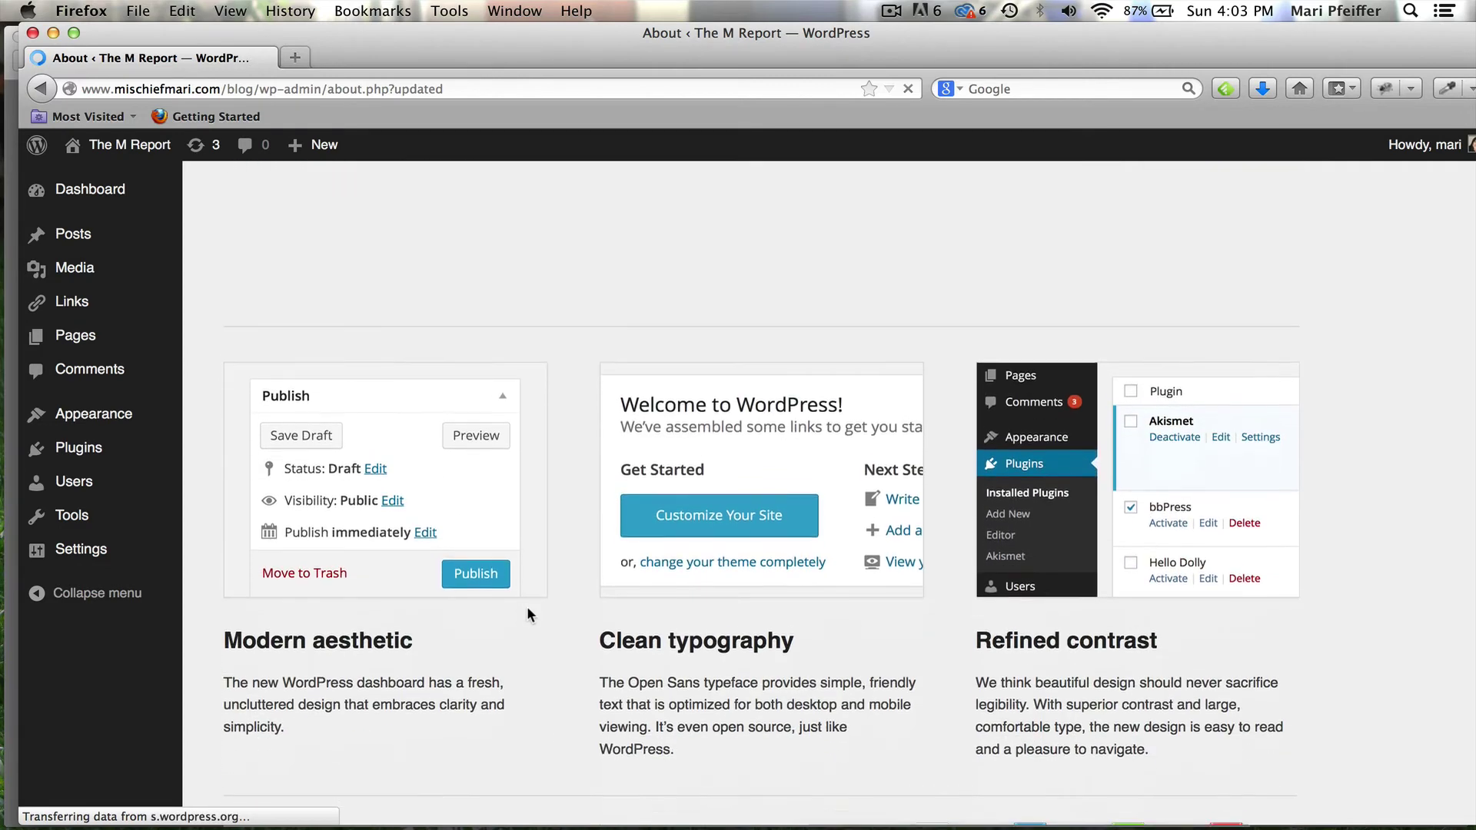
pyautogui.scroll(-15, 527, 613)
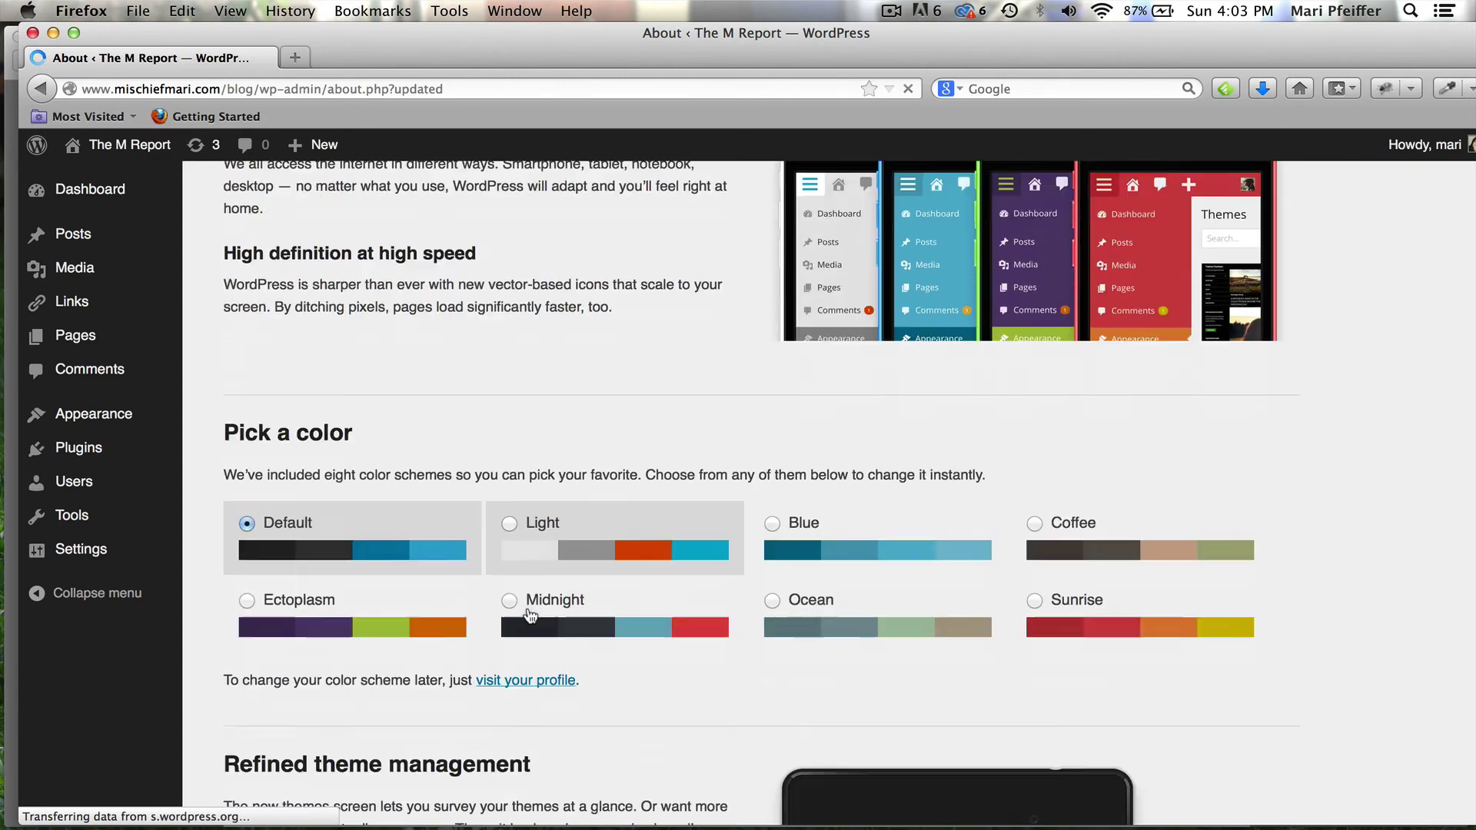
pyautogui.scroll(-1, 530, 616)
pyautogui.scroll(20, 528, 613)
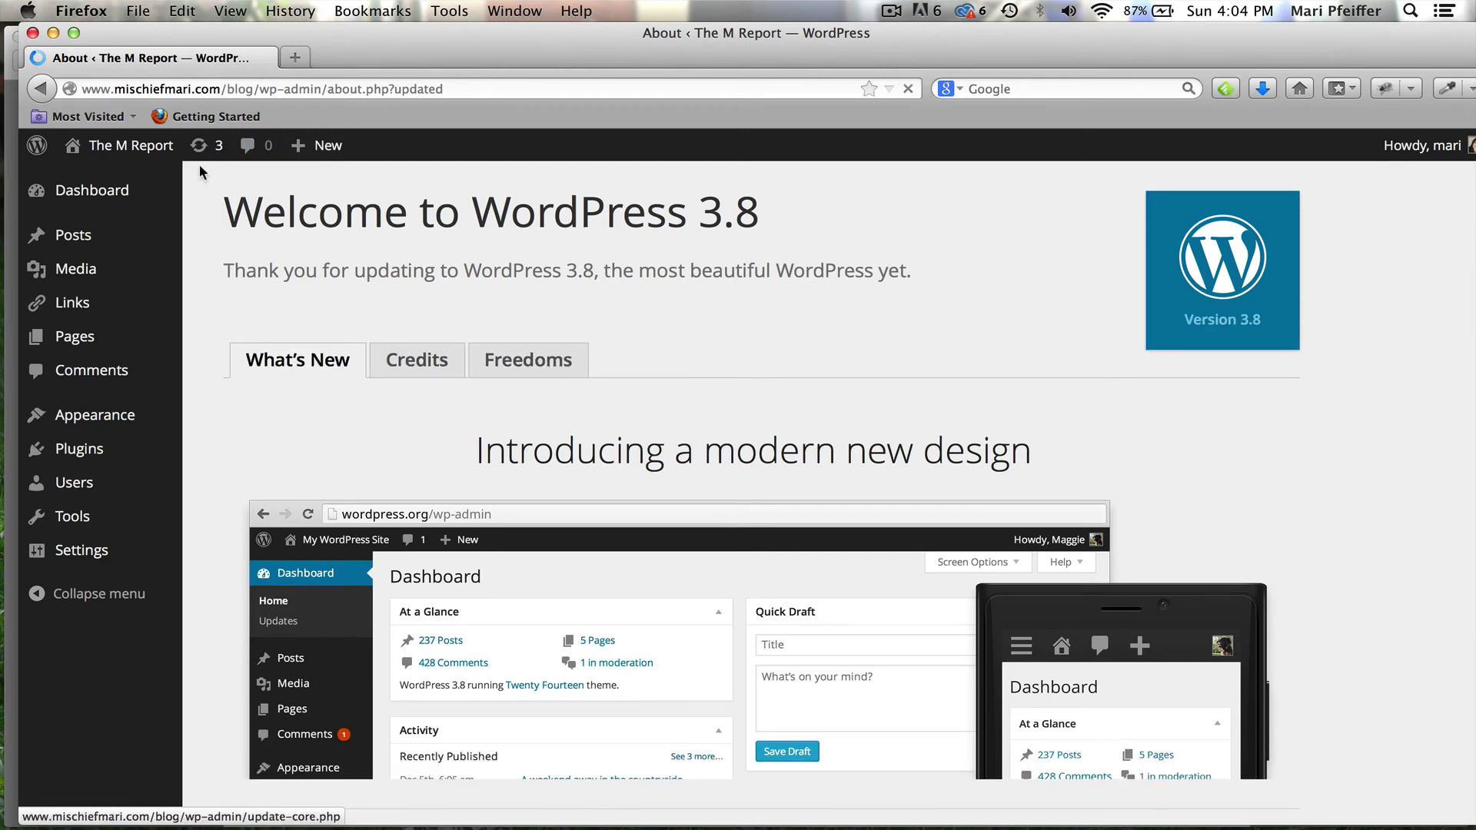
# Reactivate all installed plugins with one bulk action.
pyautogui.moveTo(131, 190)
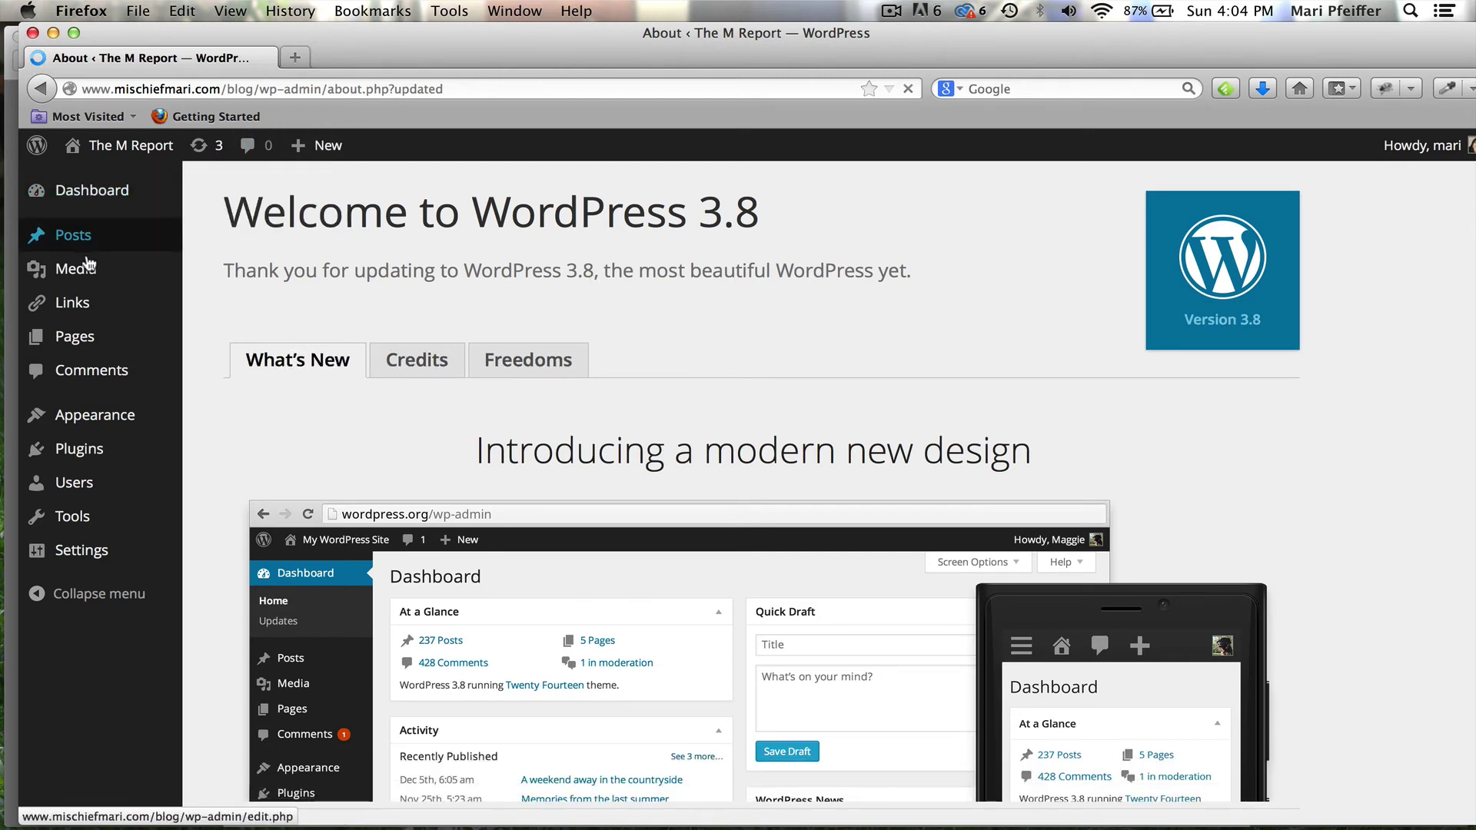
pyautogui.moveTo(73, 449)
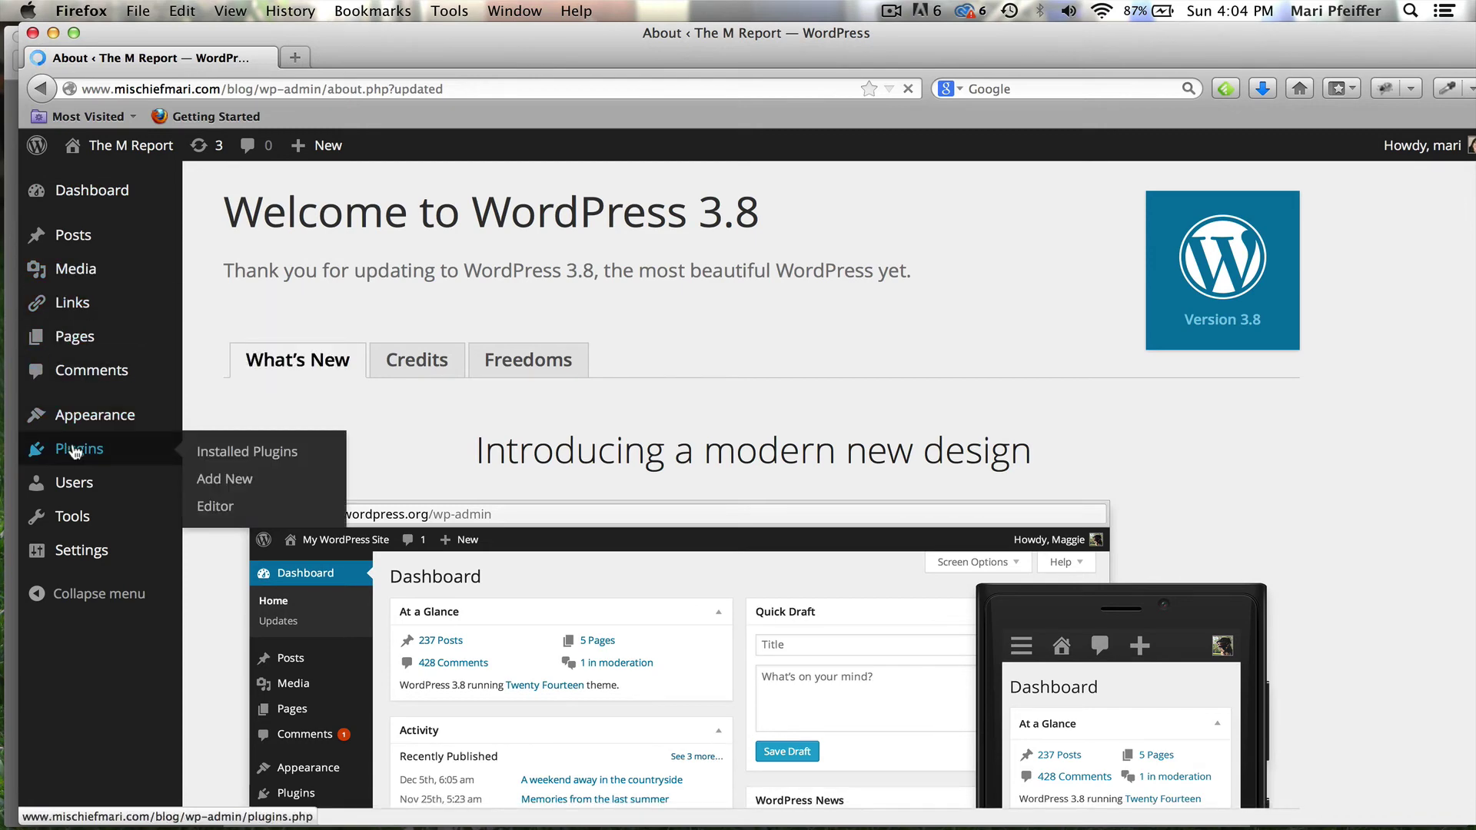
pyautogui.click(218, 453)
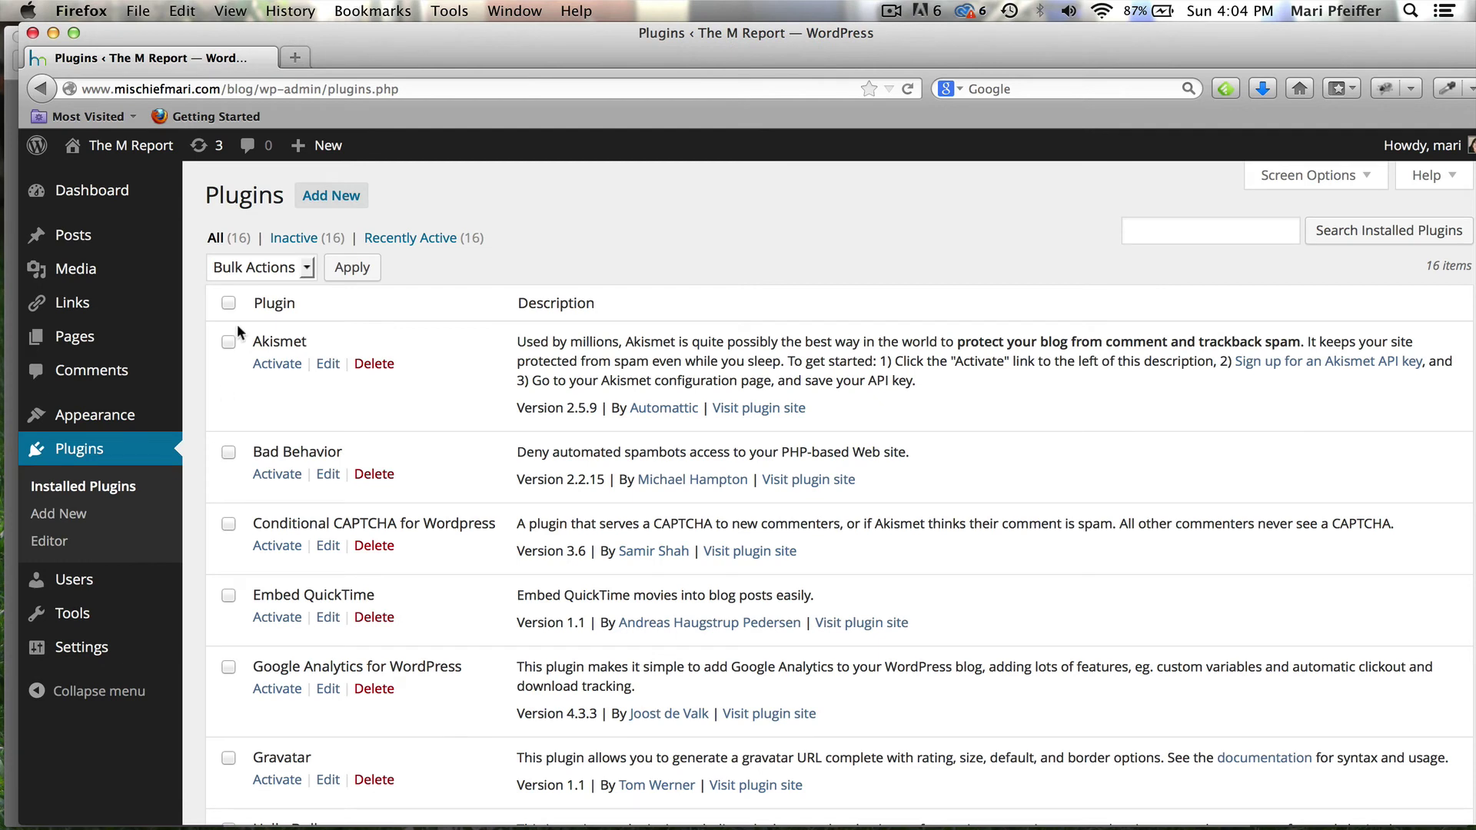
pyautogui.click(228, 304)
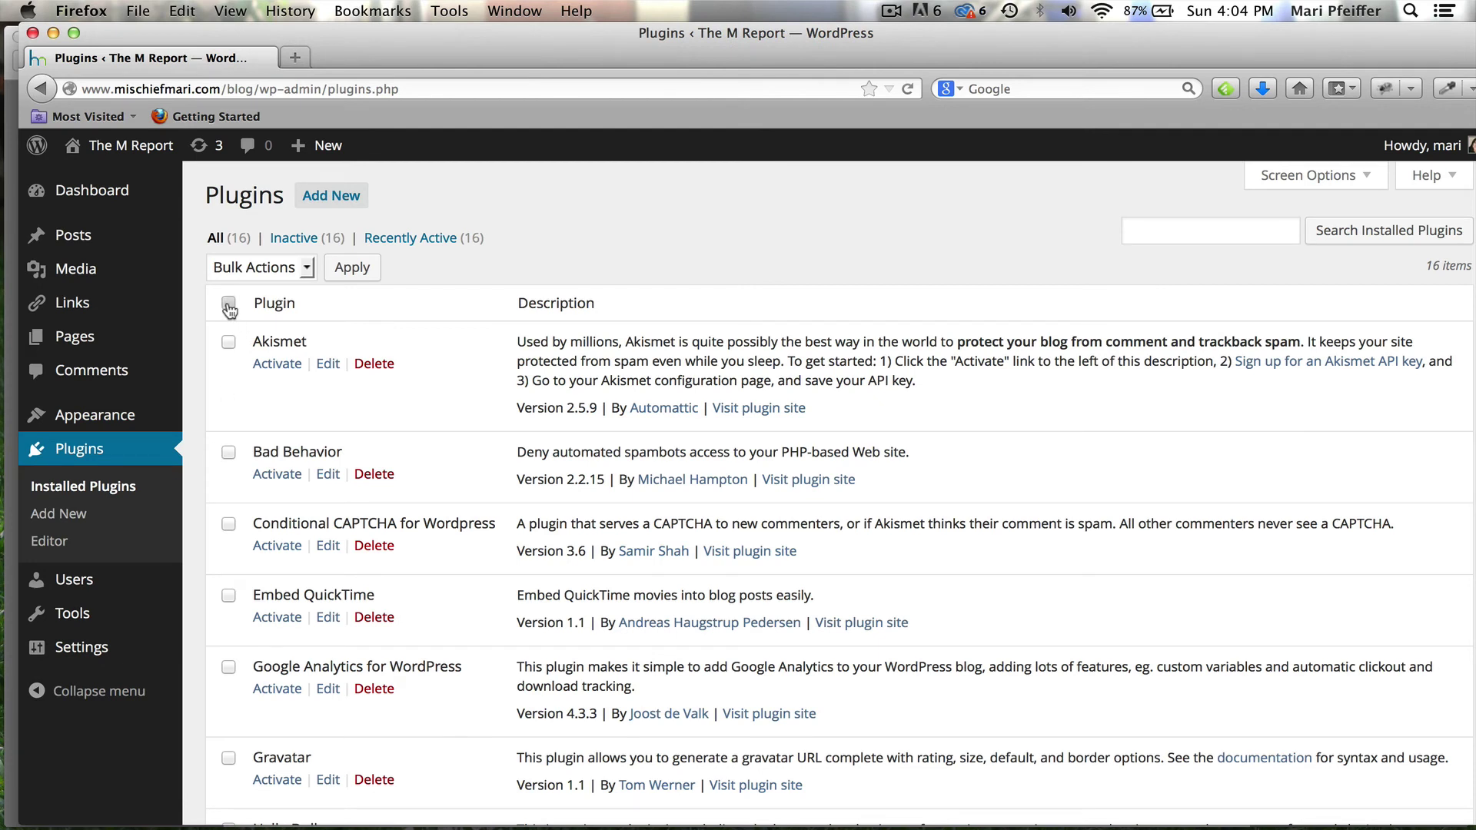
pyautogui.click(306, 269)
pyautogui.click(283, 312)
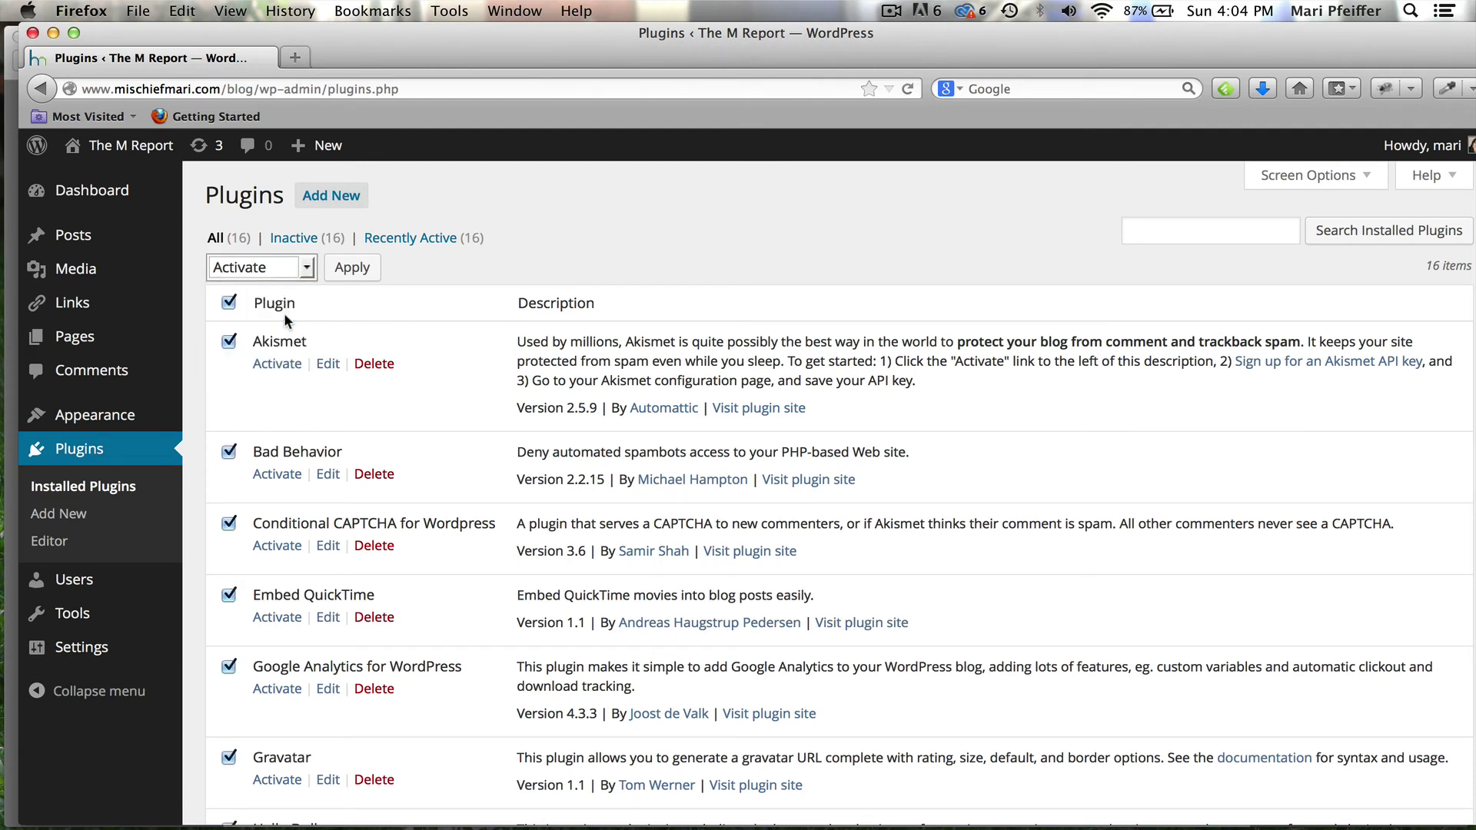
pyautogui.click(352, 269)
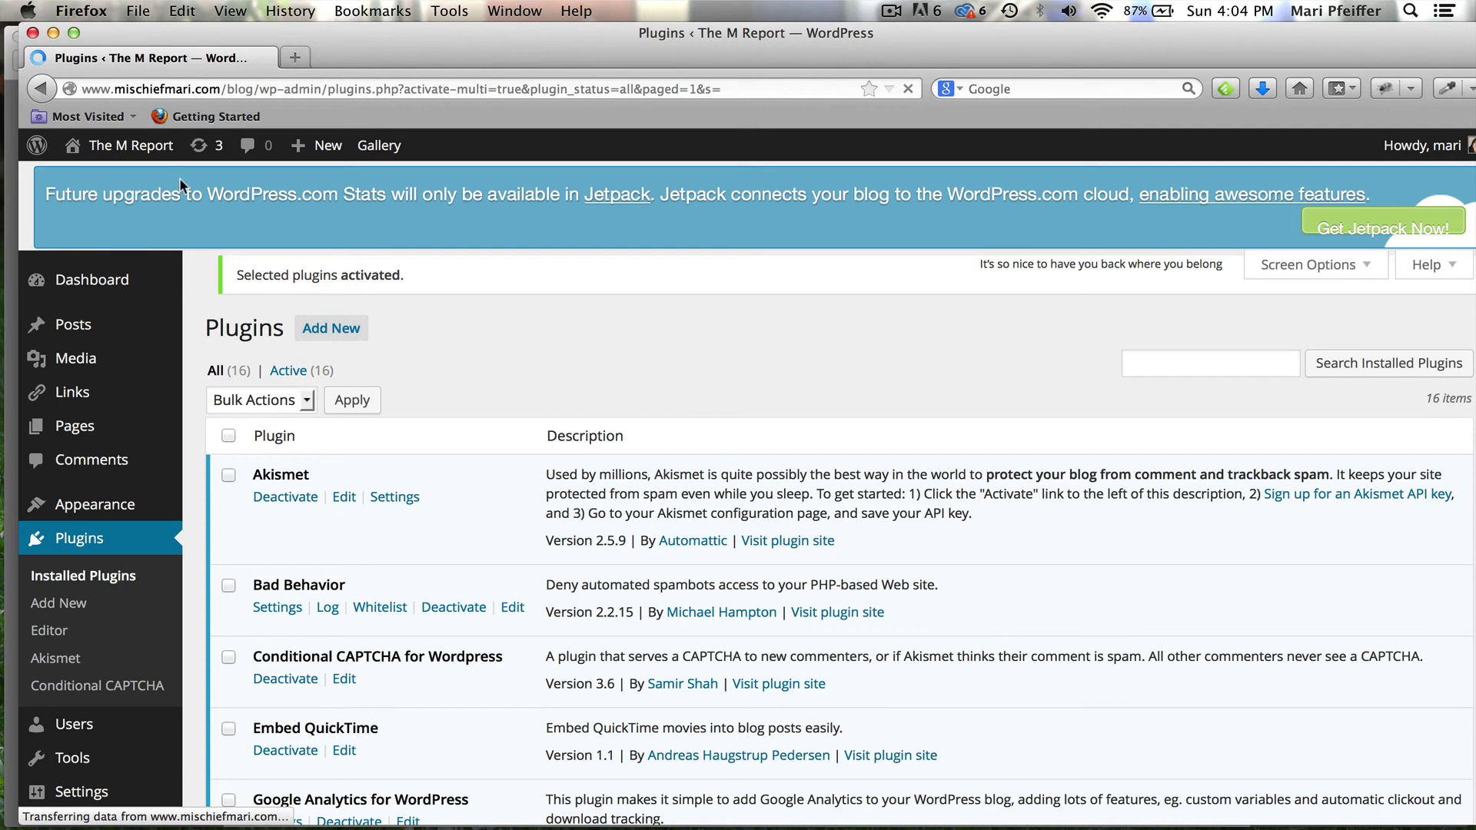
# Visit the blog's public site, examine the whole home page for display problems, and return to the admin dashboard.
pyautogui.click(113, 181)
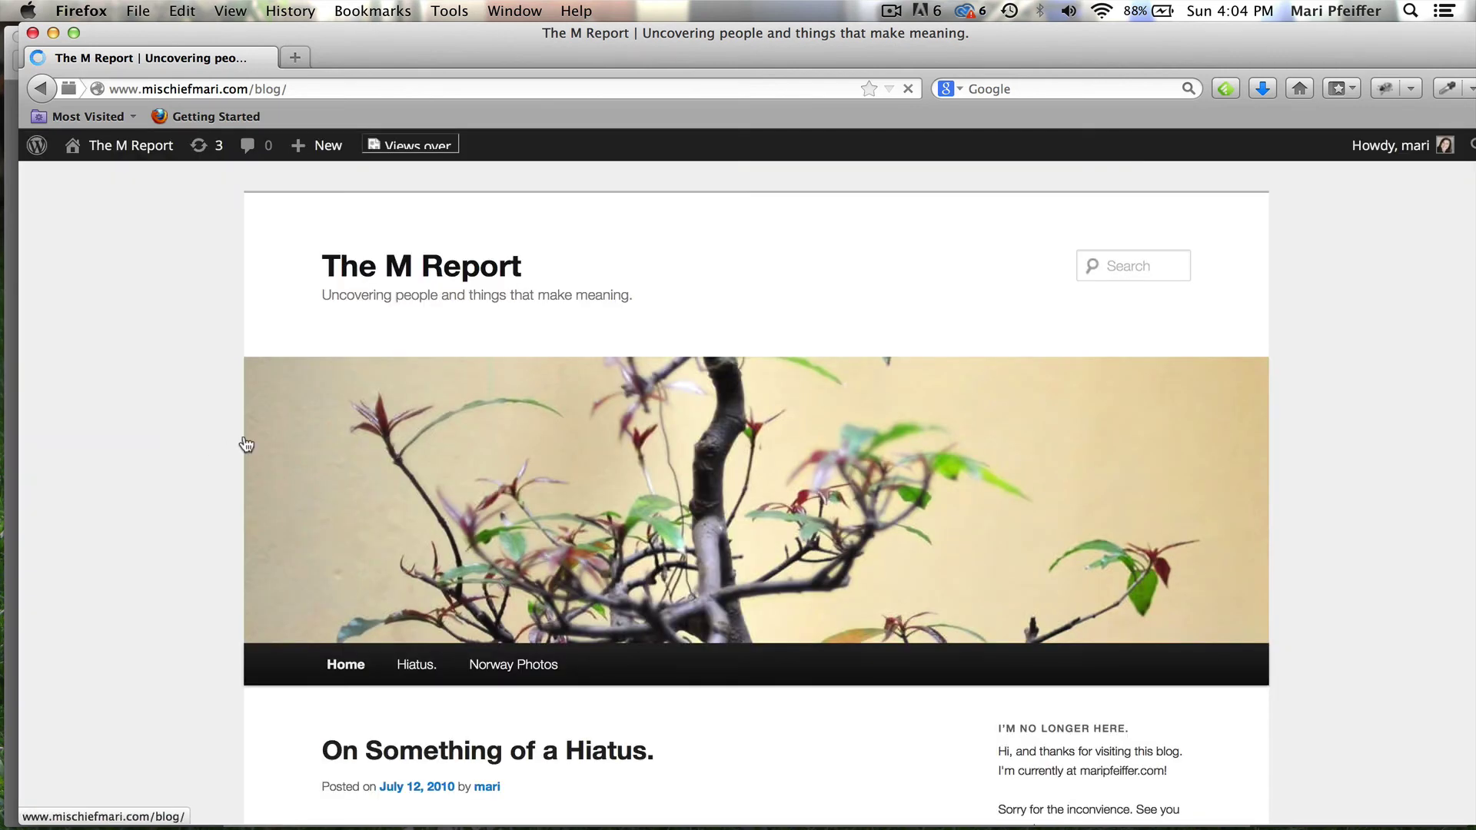
pyautogui.scroll(-10, 246, 445)
pyautogui.scroll(-15, 244, 443)
pyautogui.scroll(-4, 243, 435)
pyautogui.scroll(-6, 372, 454)
pyautogui.scroll(-15, 373, 454)
pyautogui.scroll(20, 373, 454)
pyautogui.scroll(5, 375, 462)
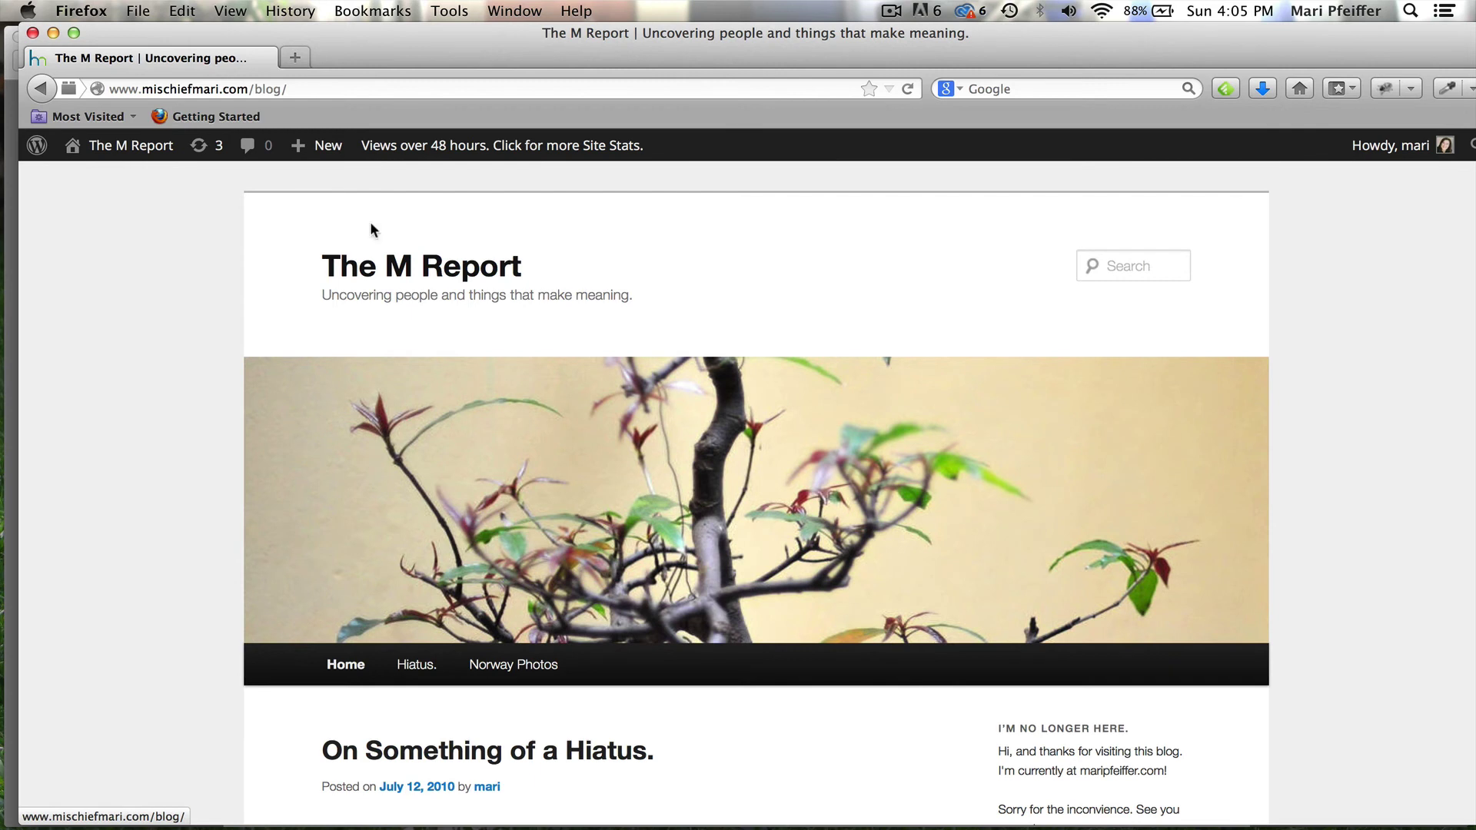
pyautogui.click(128, 153)
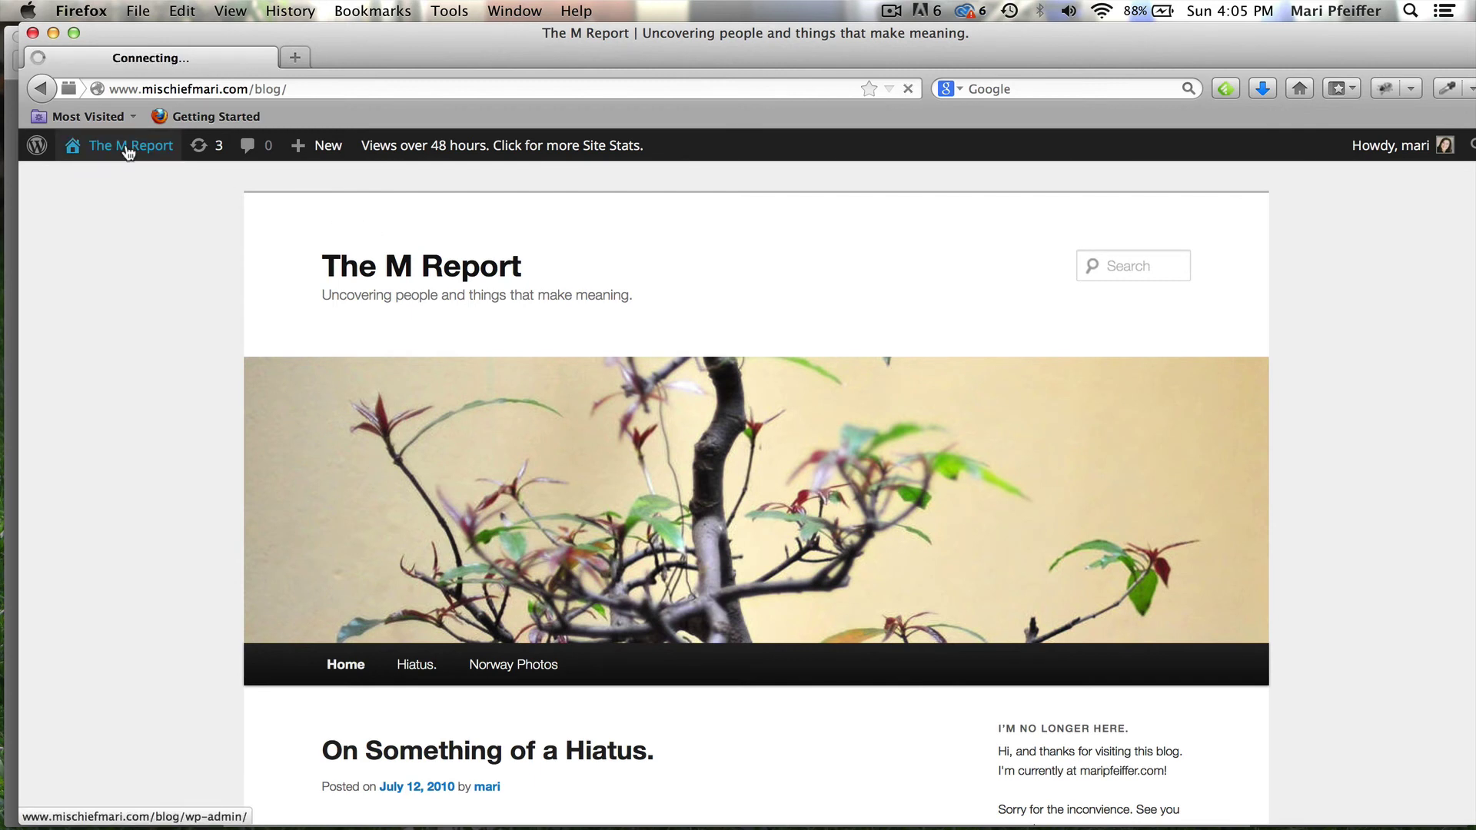